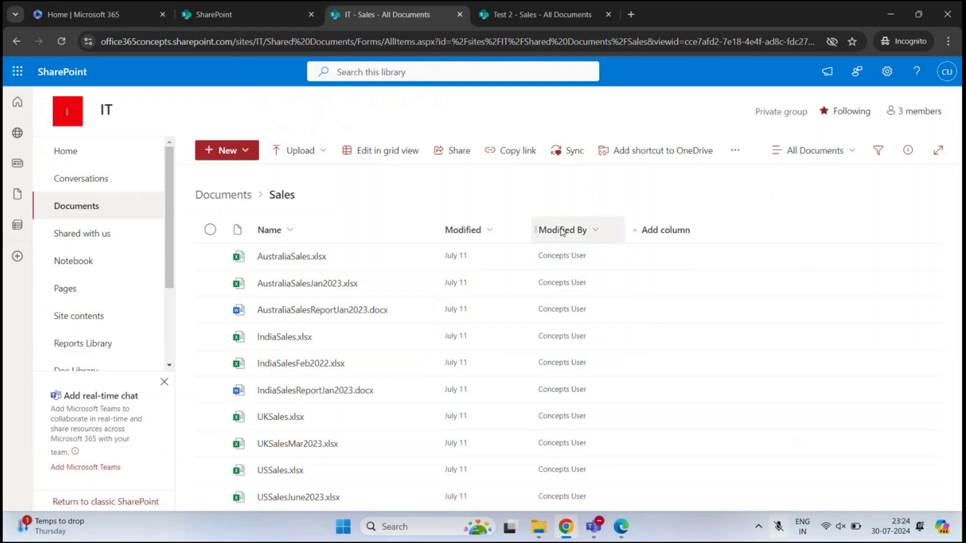
Temporarily group the files in the IT site's Sales folder by Modified date and remove the grouping again.
click(490, 230)
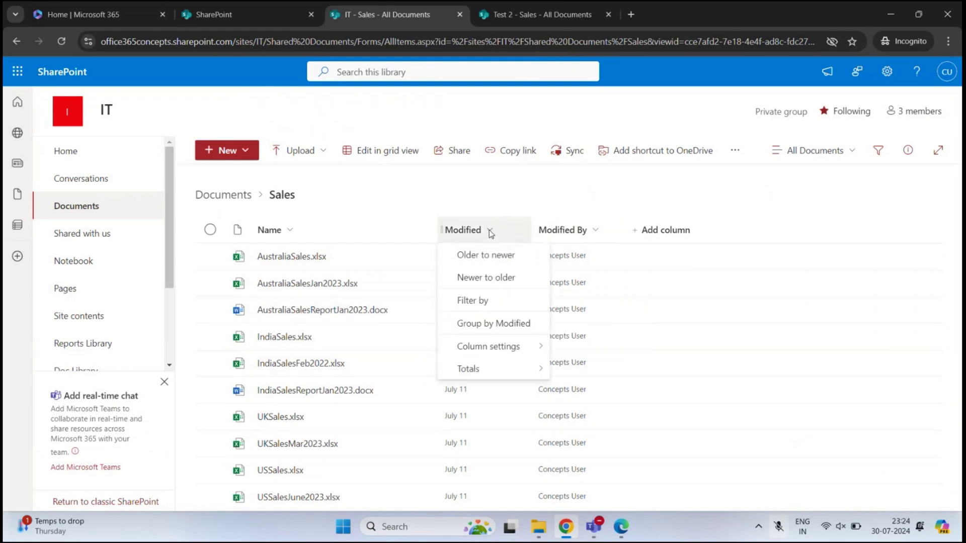
click(457, 327)
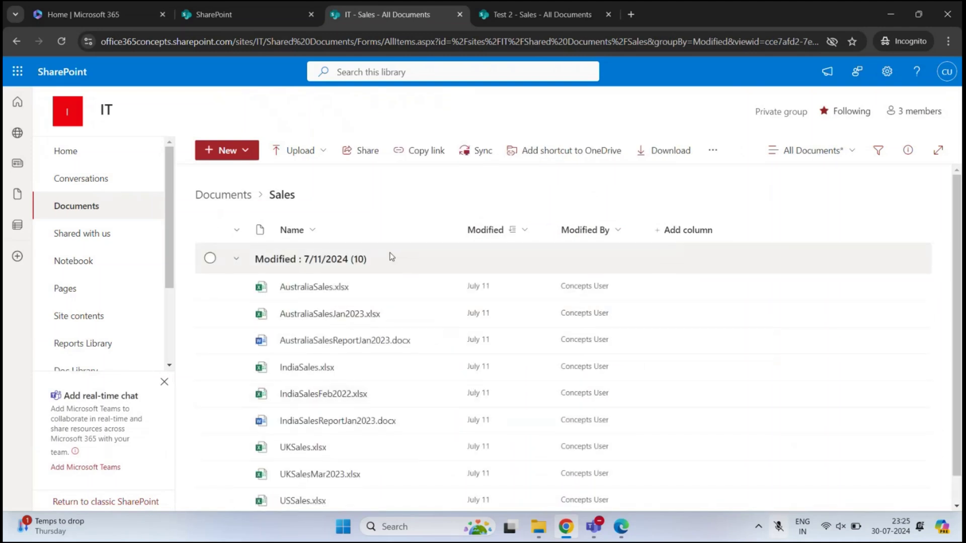
click(236, 260)
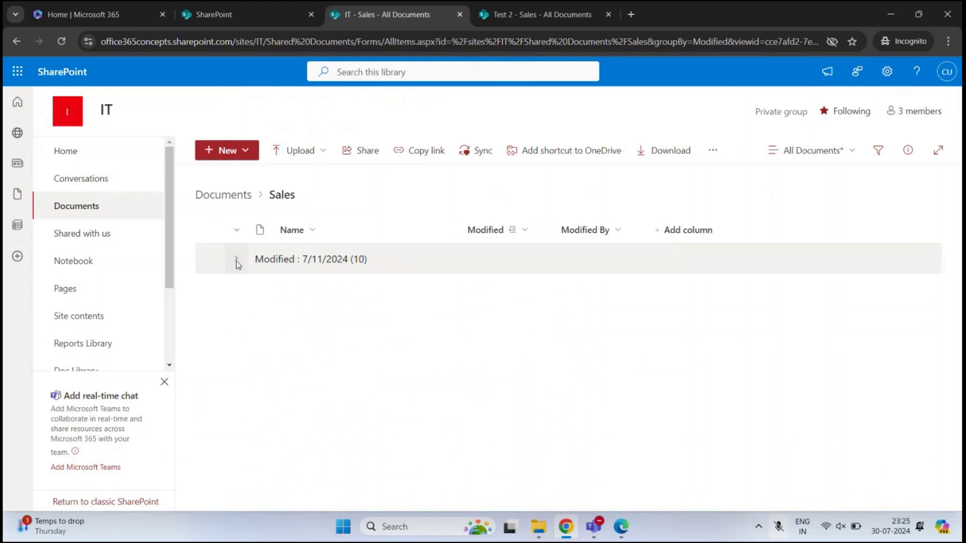
click(236, 260)
click(515, 234)
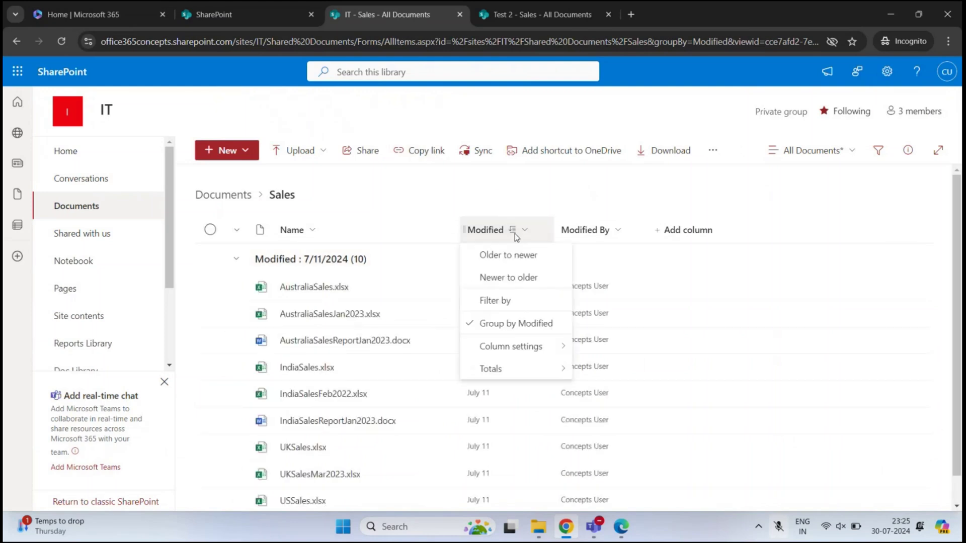
click(482, 324)
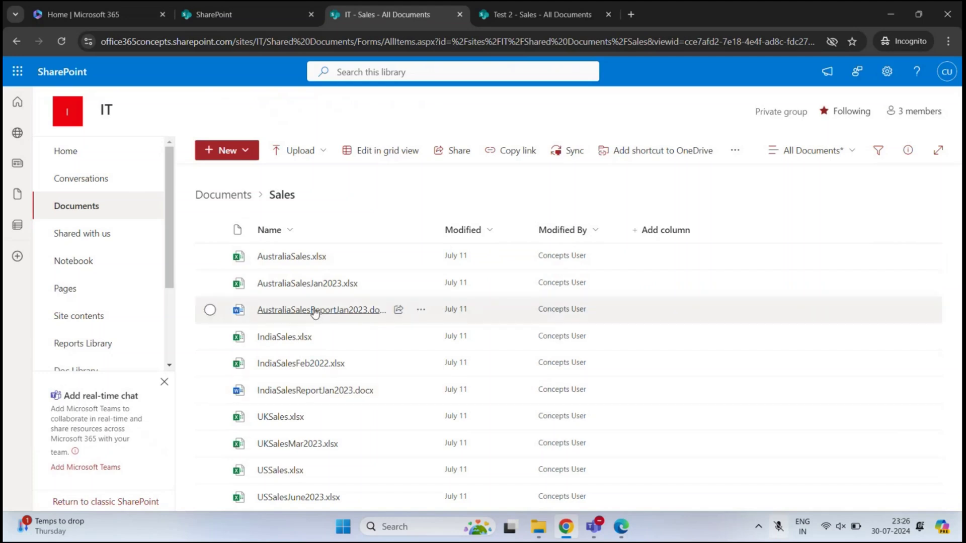
Switch to the Test 2 site's Sales folder and examine its custom metadata columns from ReportType through Comments.
click(588, 12)
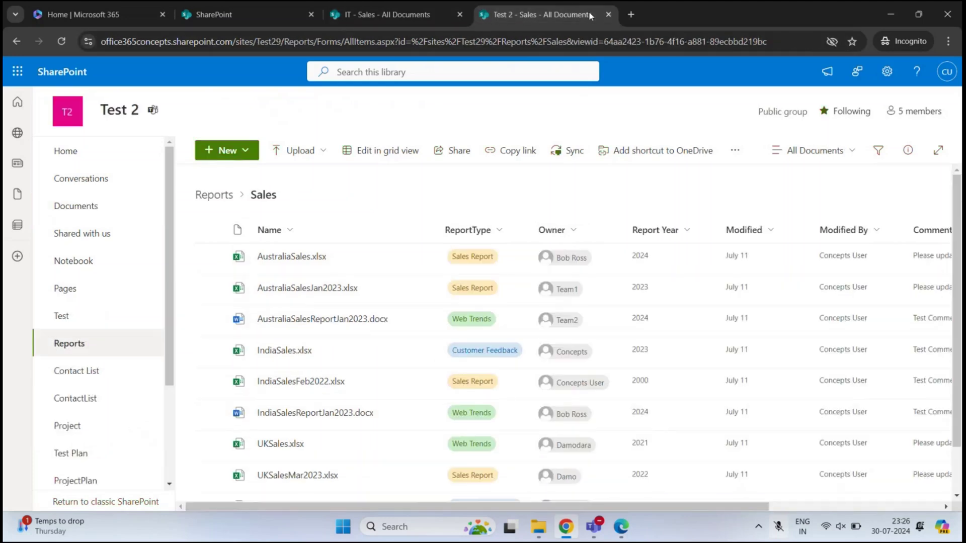
scroll(493, 237, down, 2)
scroll(485, 261, up, 2)
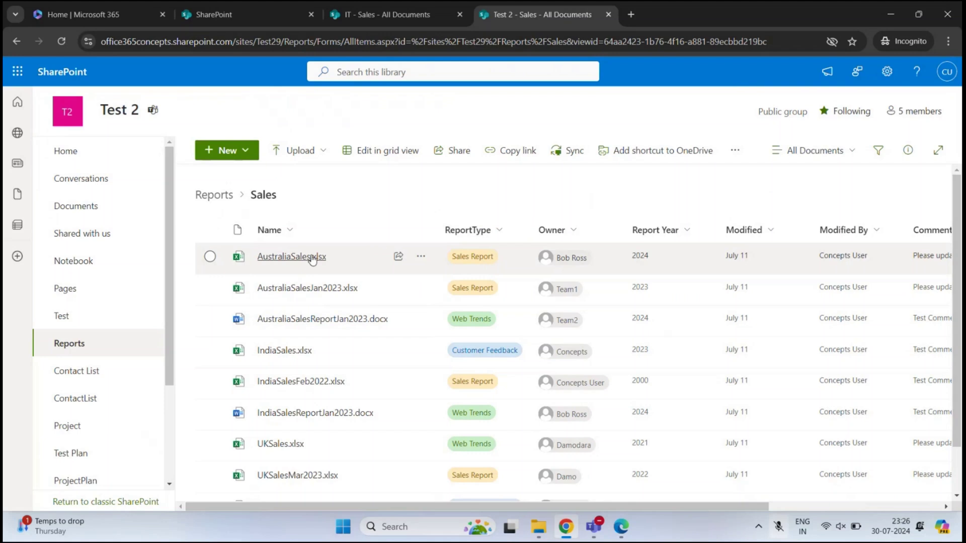
mouse_move(313, 258)
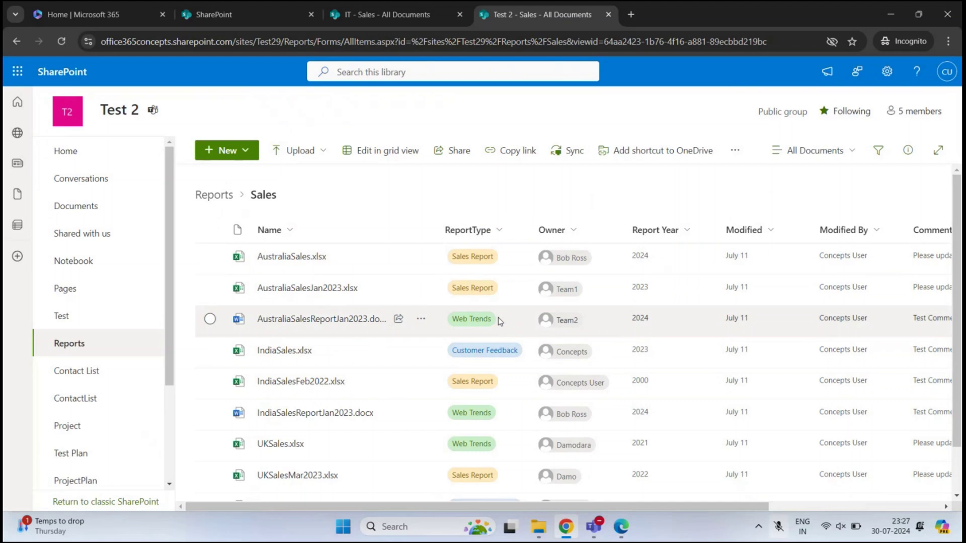
mouse_move(554, 256)
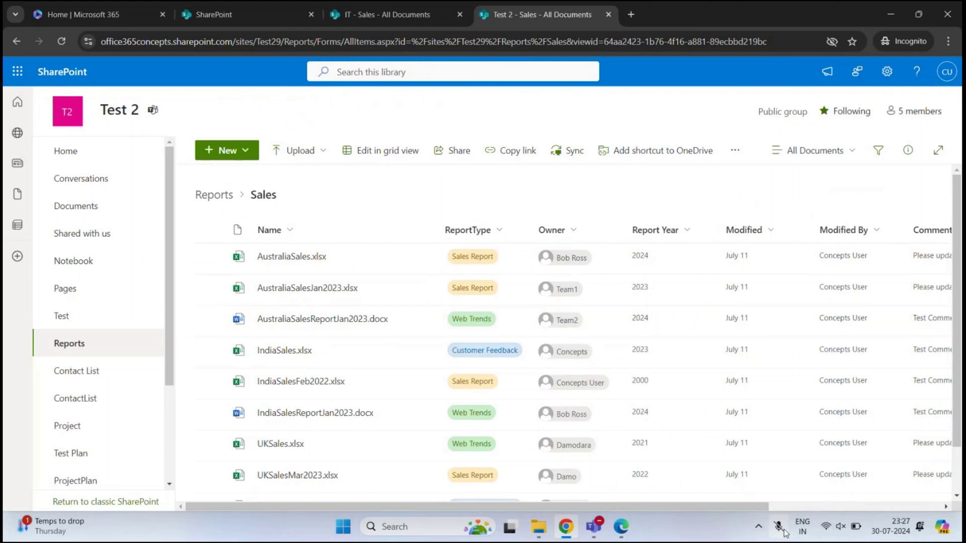
drag(739, 505, 845, 504)
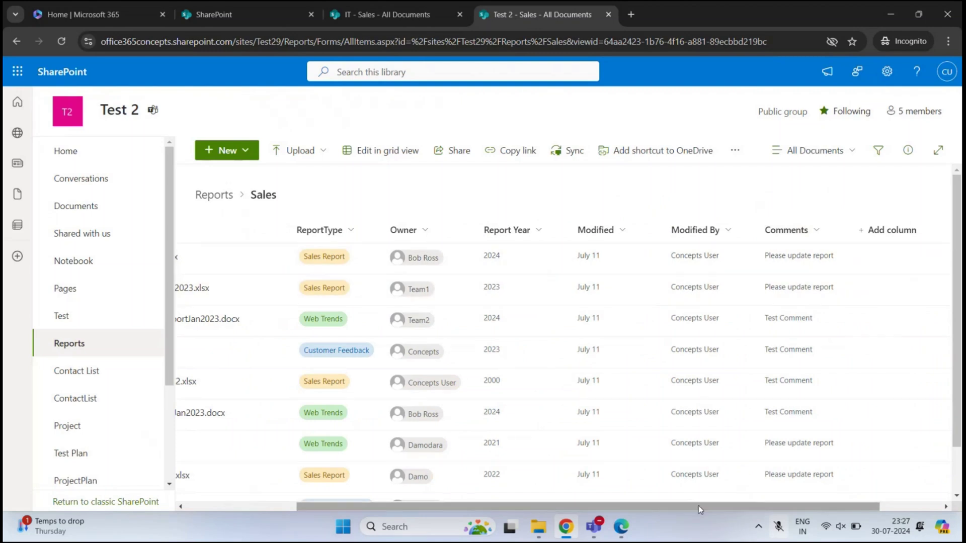
drag(698, 505, 581, 509)
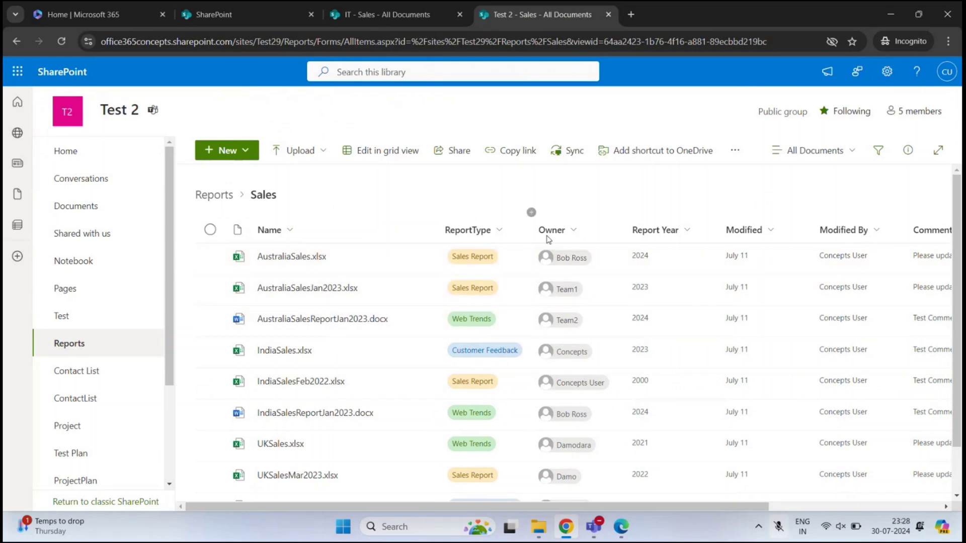
Sort the Test 2 Sales files by Report Year from smaller to larger.
click(686, 230)
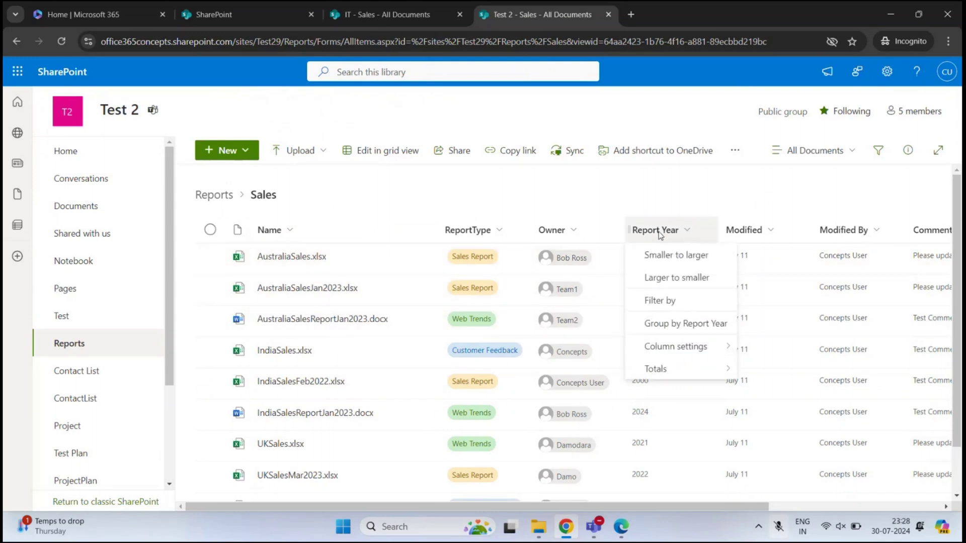
click(717, 257)
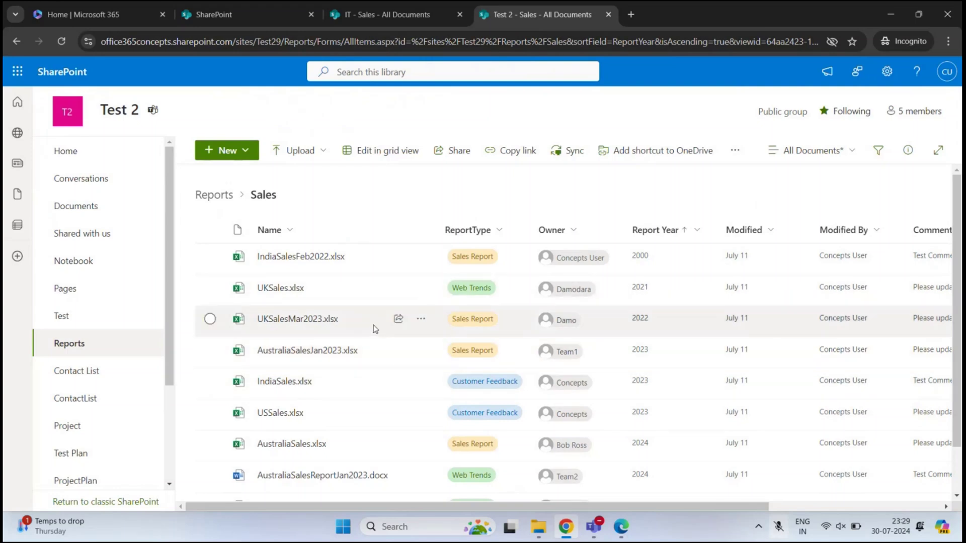
Filter the Sales files to the first named person in the Owner column, and remove that filter again.
click(571, 232)
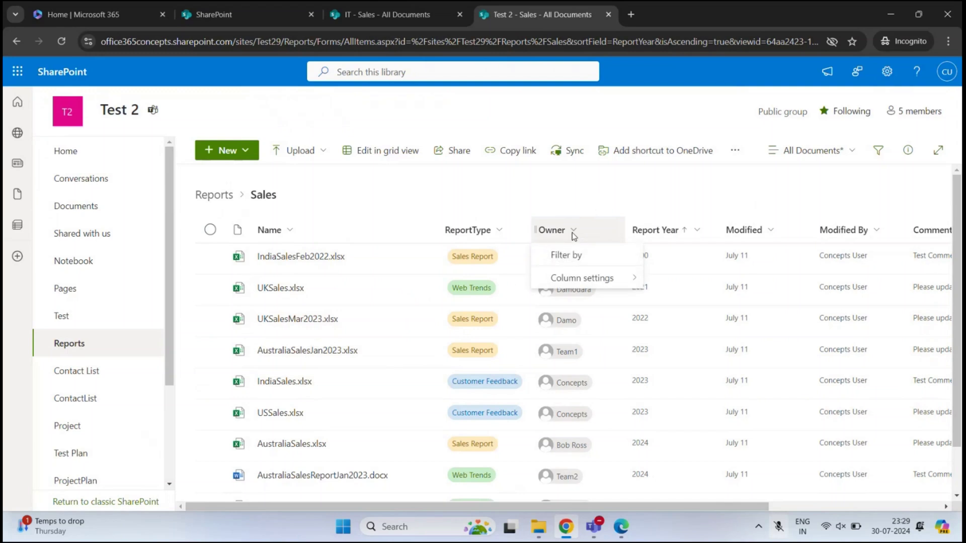
click(581, 256)
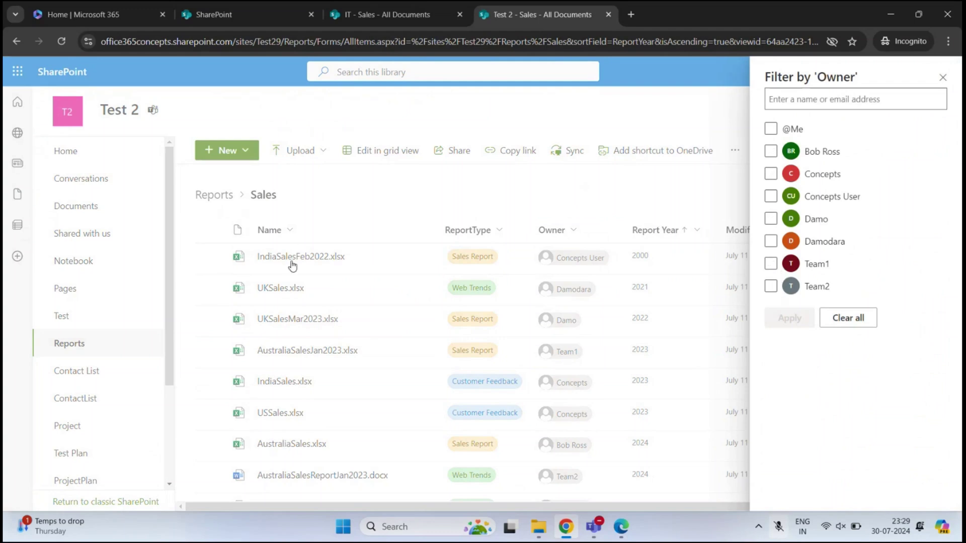
click(770, 152)
click(789, 318)
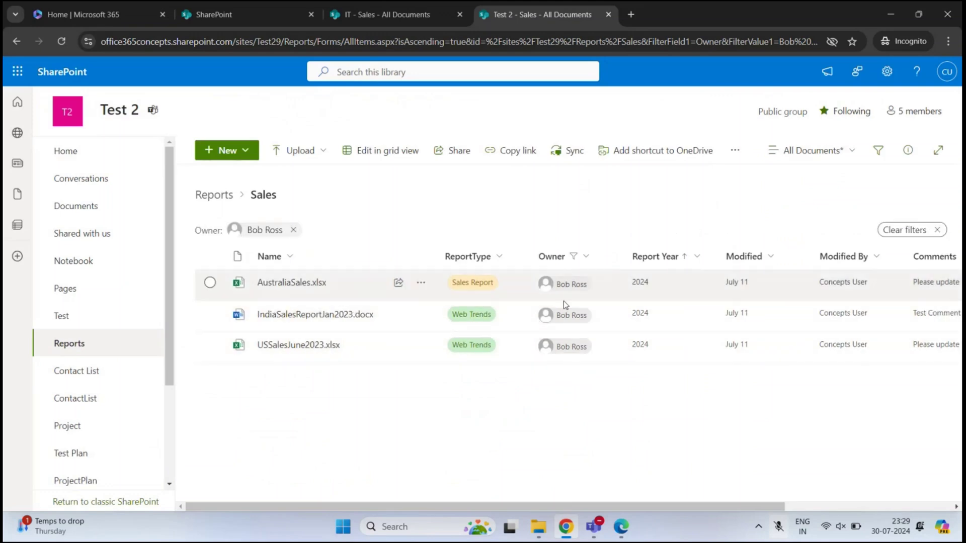
key(alt+Left)
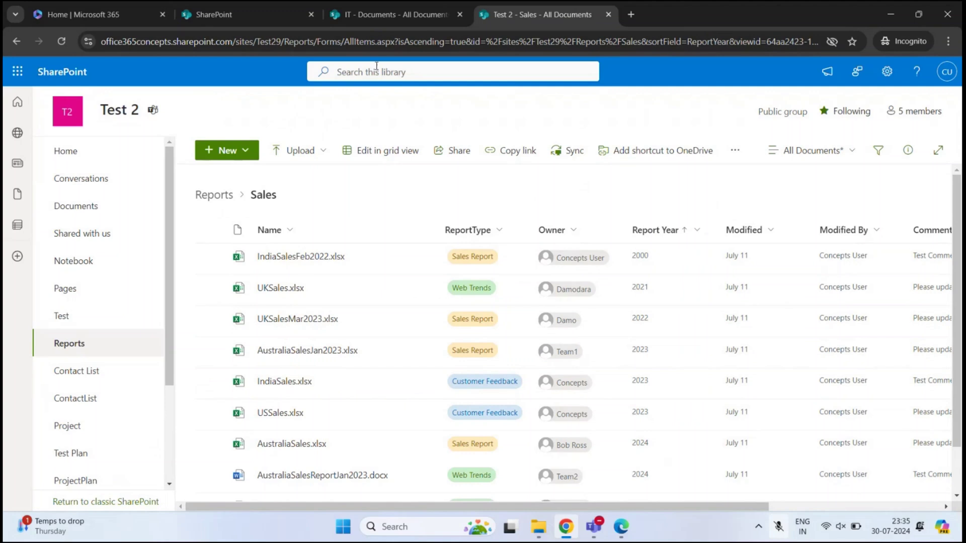
Switch back to the IT site and open its Doc Library.
click(361, 16)
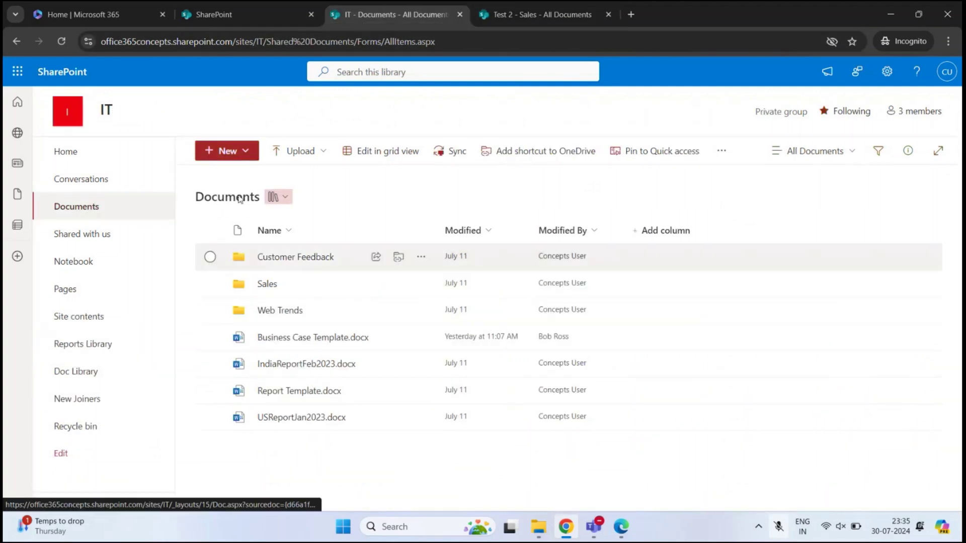
click(108, 374)
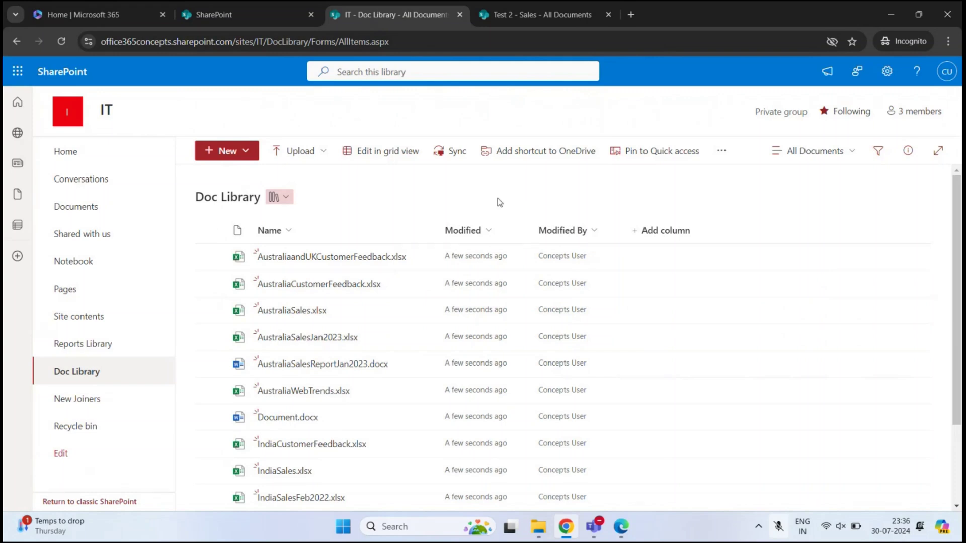
Review the available column types for Doc Library and start a new Choice column named ReportType.
click(666, 234)
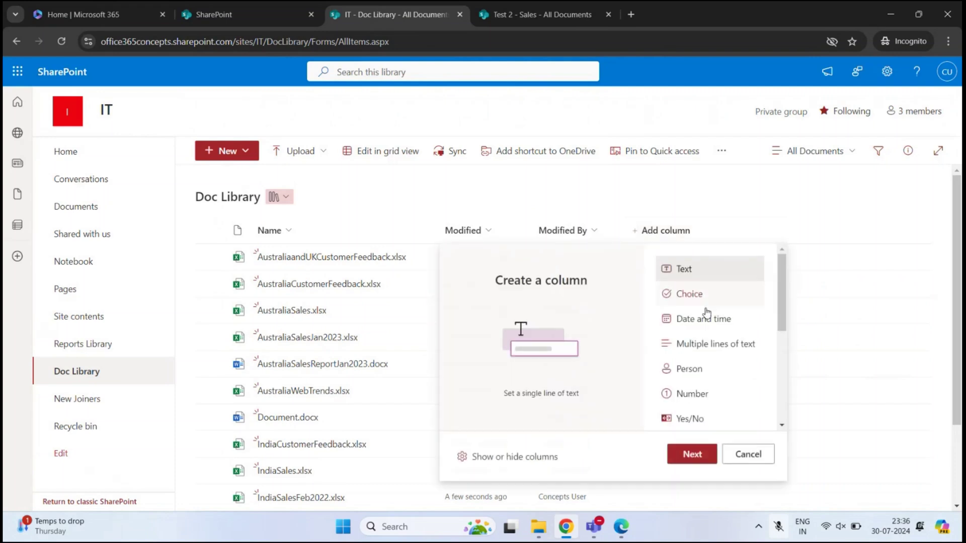
scroll(707, 317, down, 1)
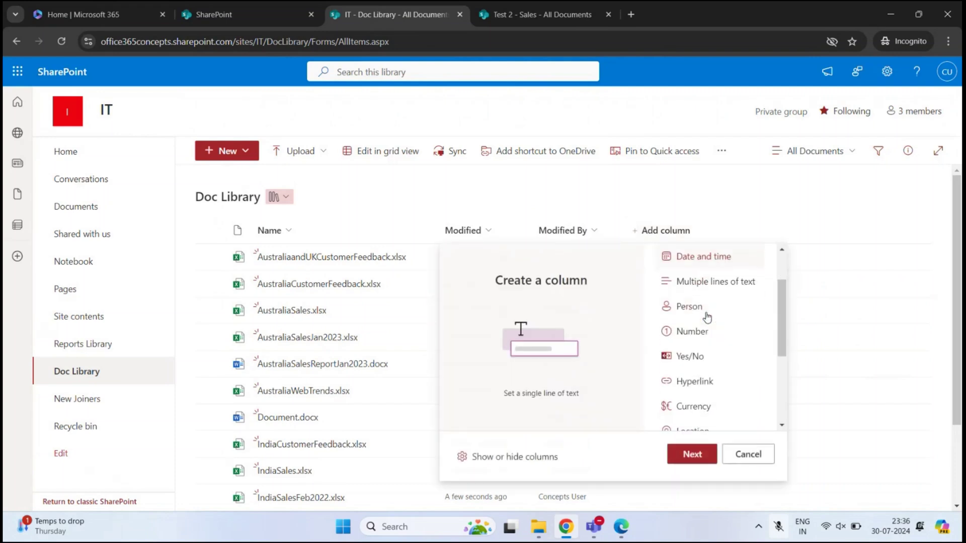
scroll(707, 317, down, 1)
scroll(707, 316, down, 2)
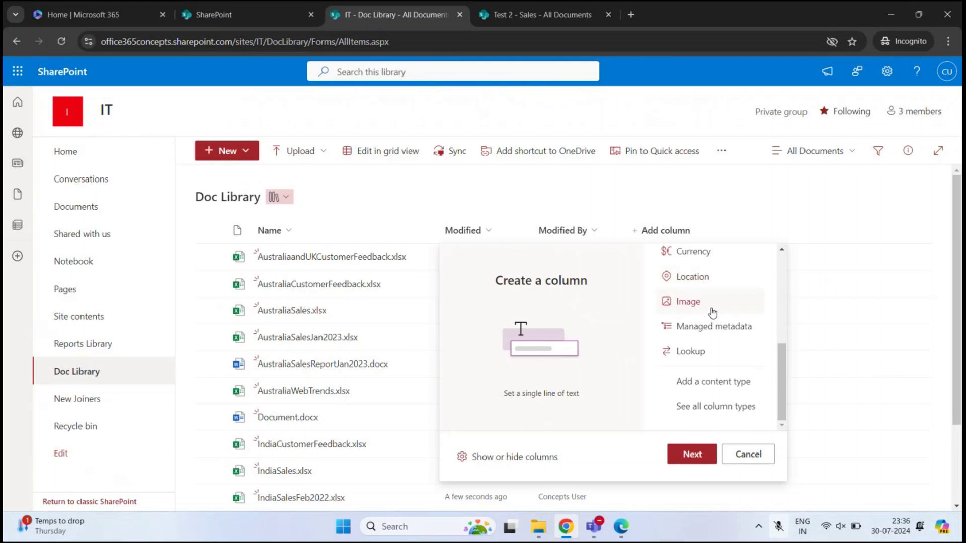
scroll(712, 312, up, 4)
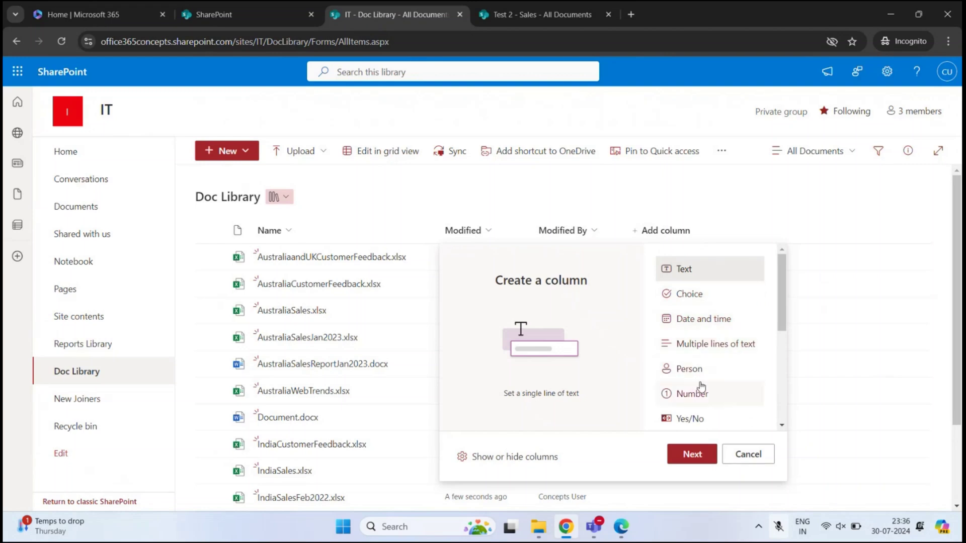
scroll(703, 393, down, 3)
scroll(702, 358, down, 3)
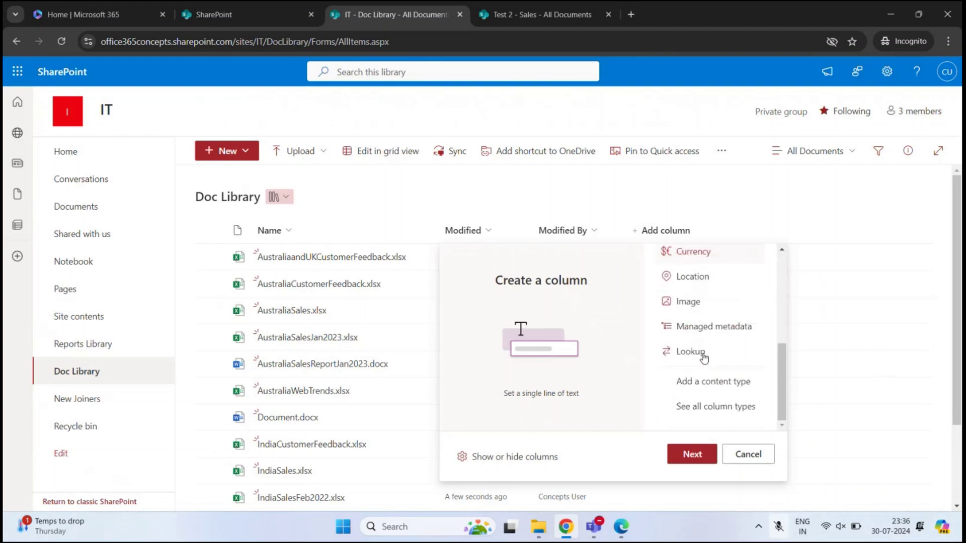
scroll(696, 350, up, 6)
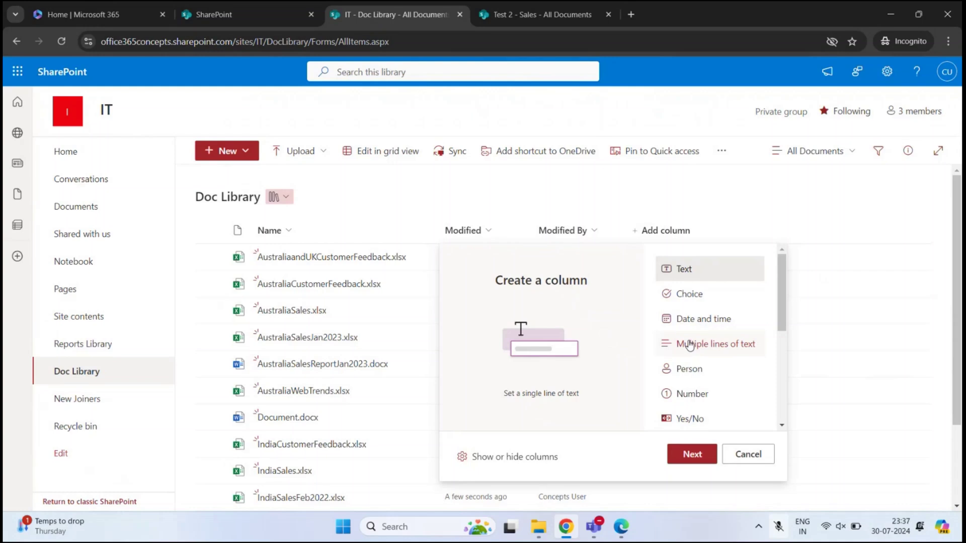
click(697, 301)
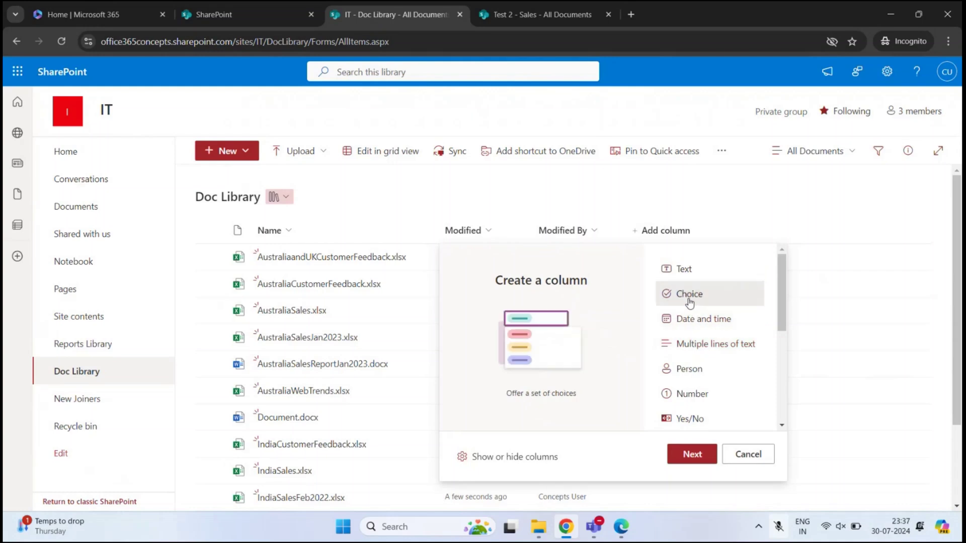
click(693, 455)
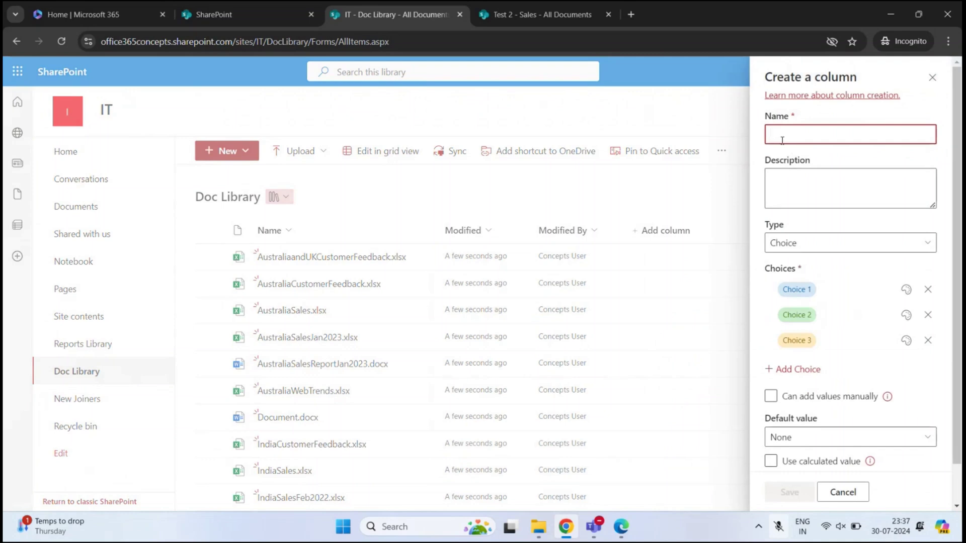
text(ReportType)
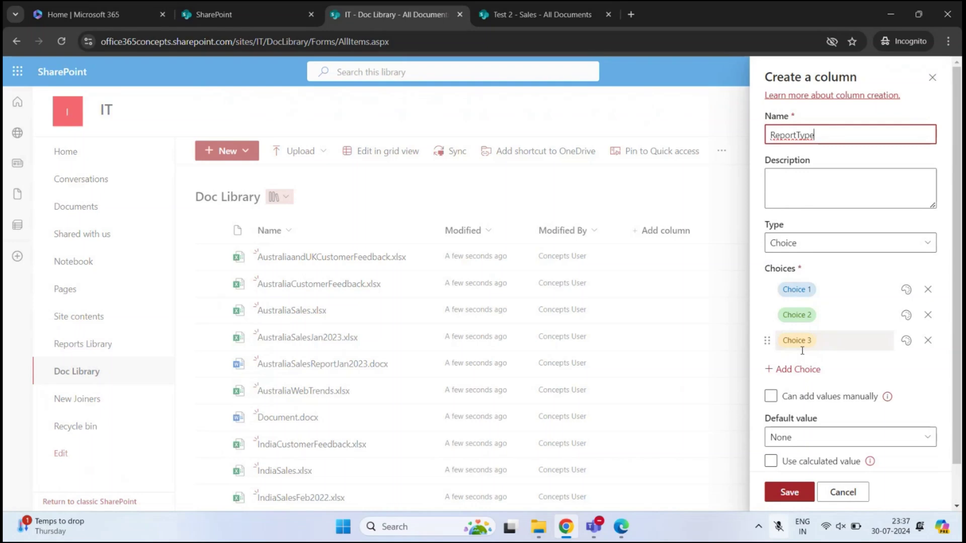
Add two extra choices to the ReportType column and remove both again.
click(799, 369)
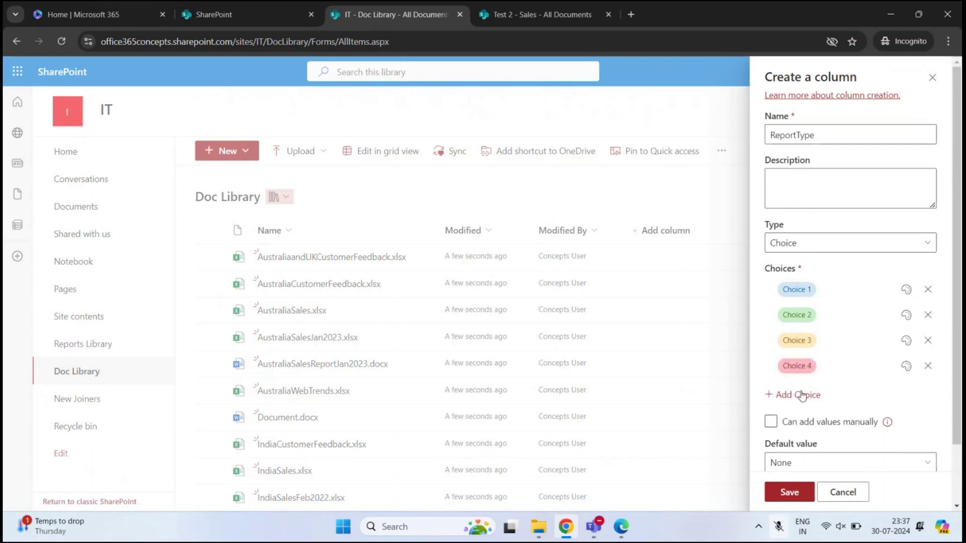
click(801, 394)
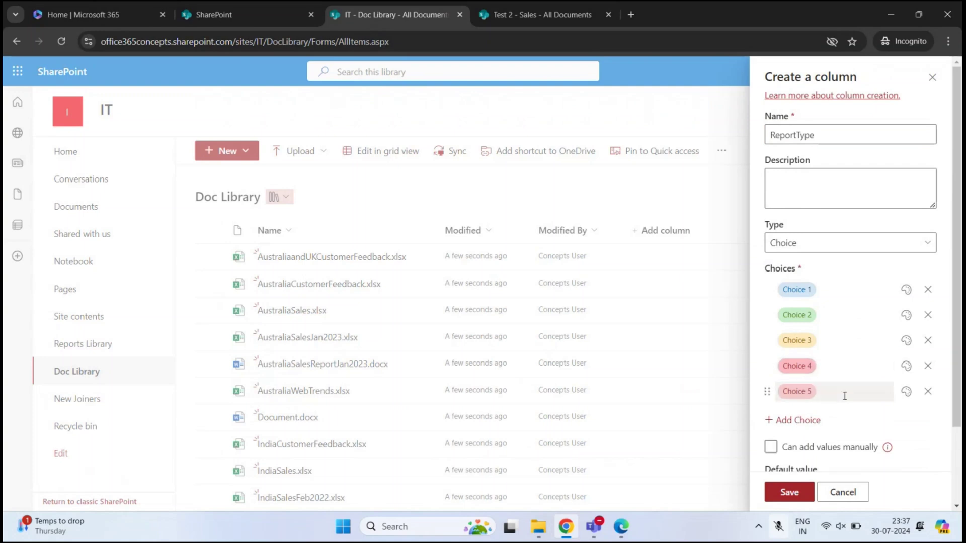
click(928, 391)
click(927, 366)
Rename the three ReportType choices as Sales, CustomerFeedback and WebTrends.
click(851, 339)
click(796, 289)
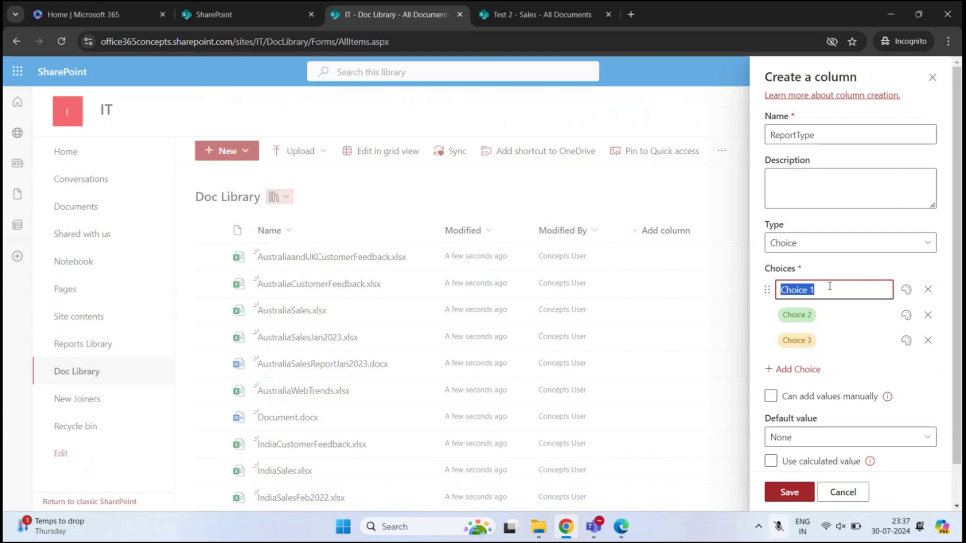
text(Sales)
click(796, 315)
text(CustomerFeedback)
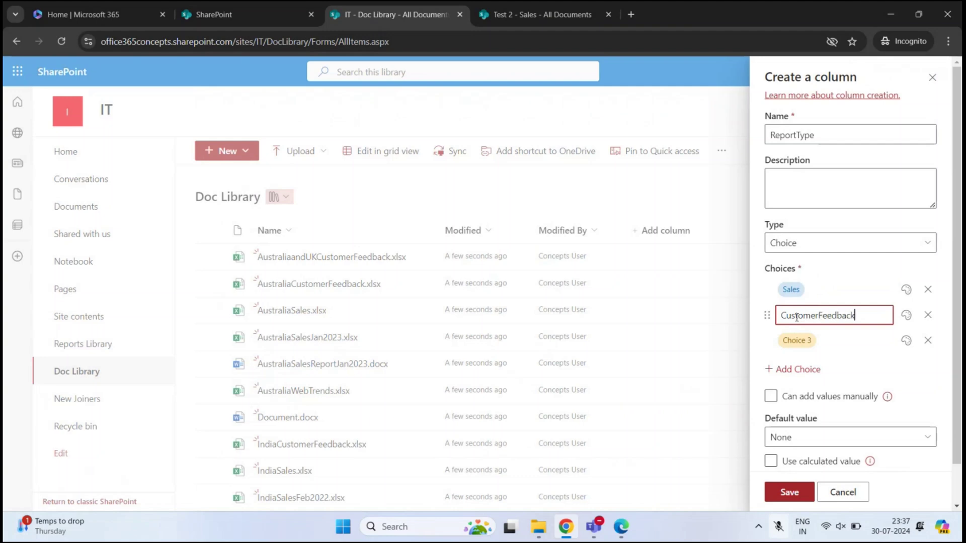
click(804, 341)
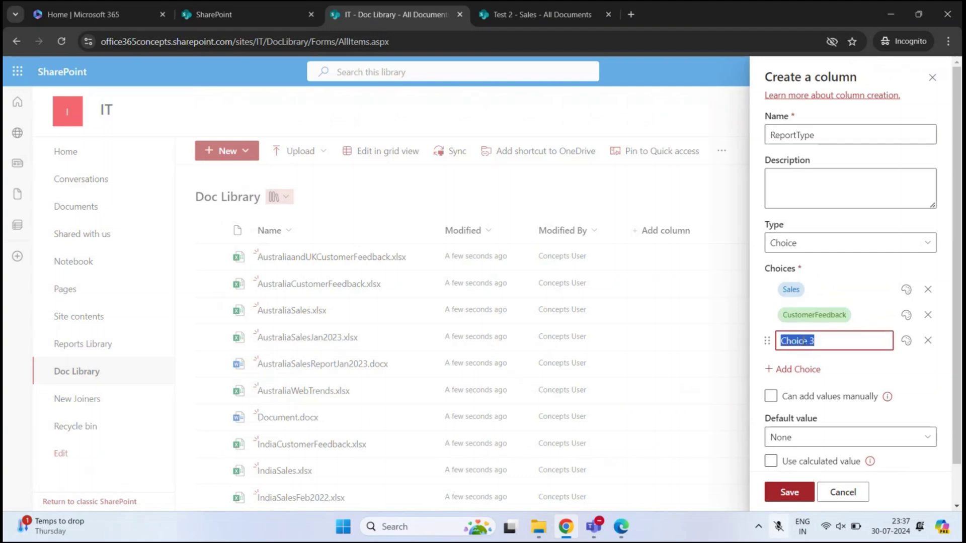
text(WebTrends)
click(762, 297)
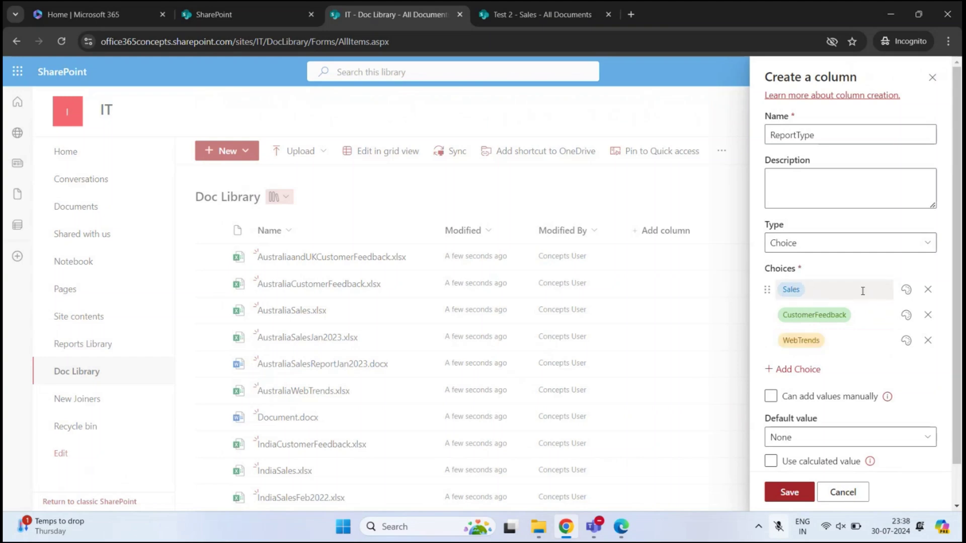
Change the fill colour of the Sales choice to light teal and of the WebTrends choice to purple.
click(905, 290)
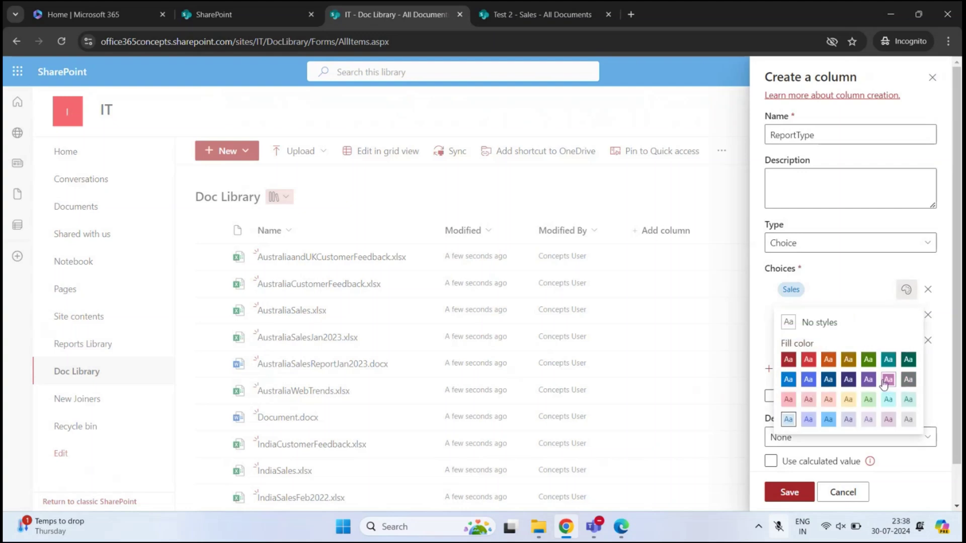
click(887, 399)
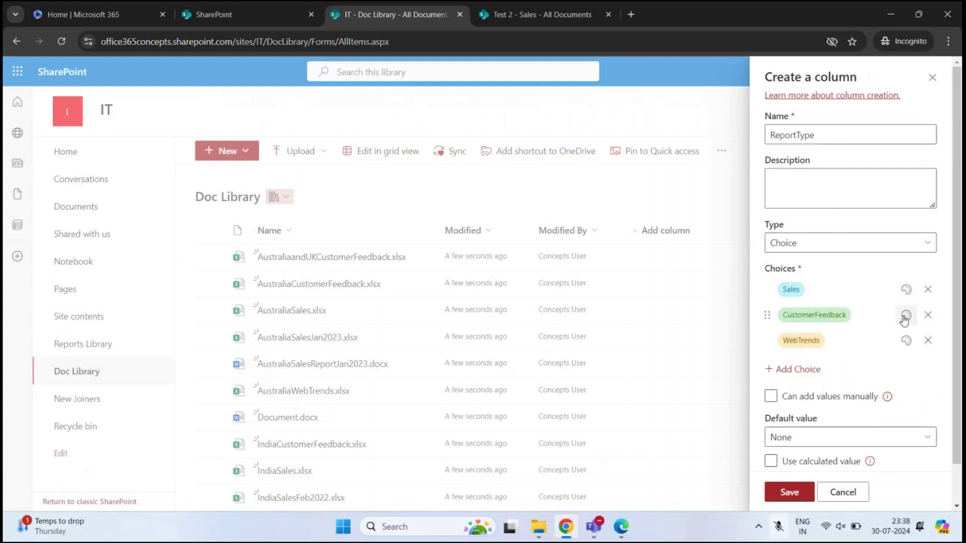
click(905, 340)
click(887, 433)
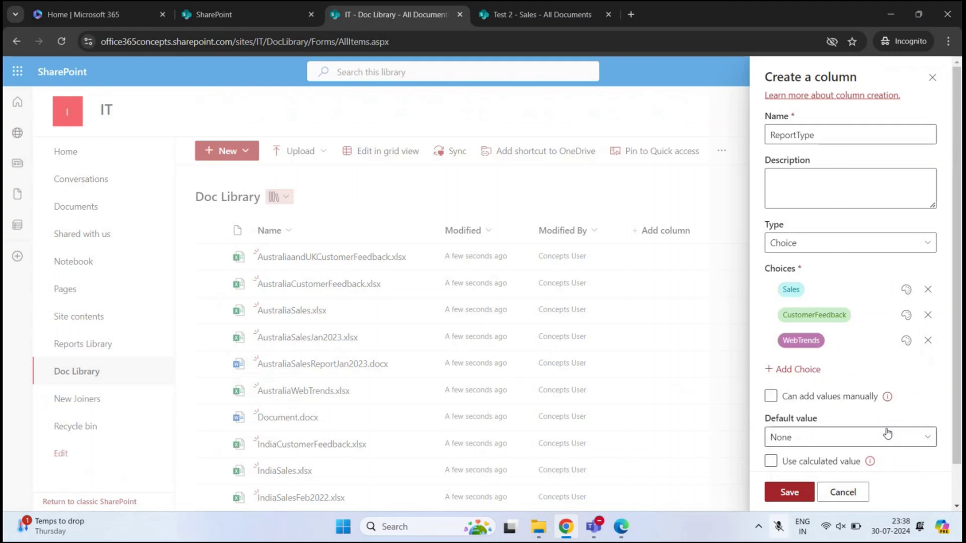
Review the additional ReportType options, require that the column contains information, and save the column.
scroll(810, 309, down, 1)
scroll(811, 309, down, 1)
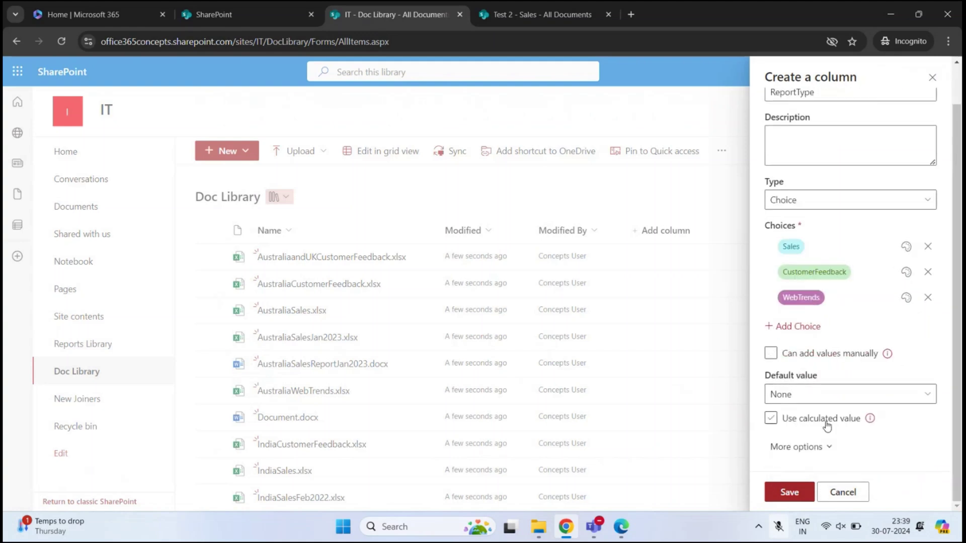
click(822, 448)
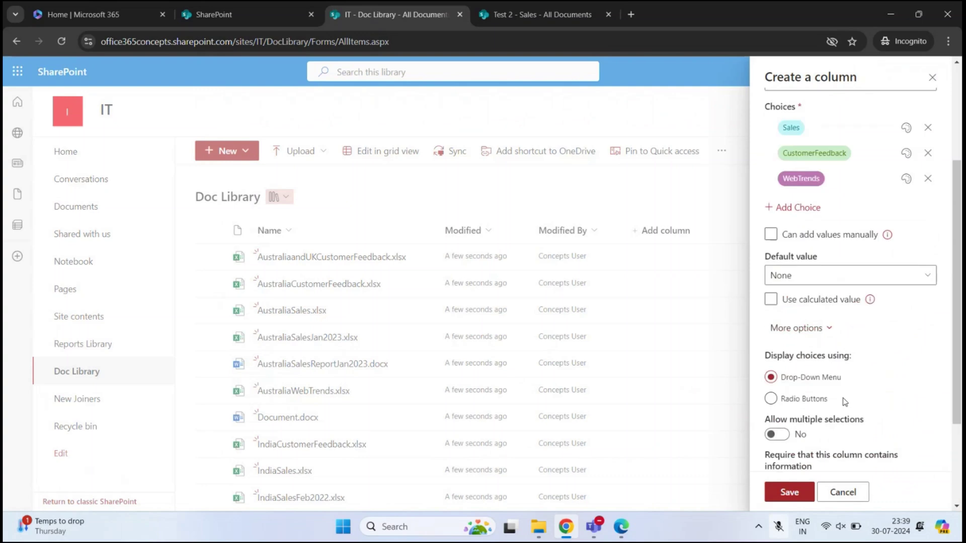
scroll(844, 401, down, 3)
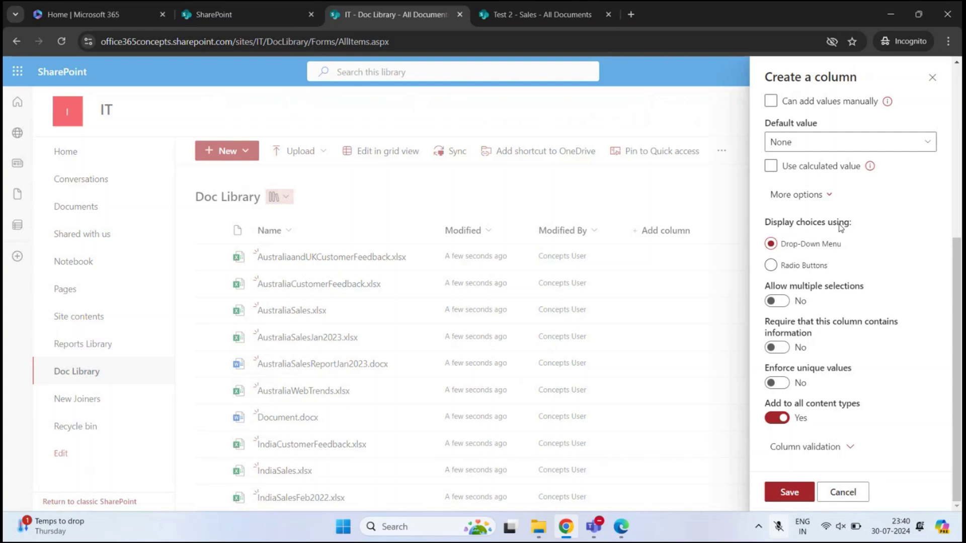
scroll(825, 271, up, 1)
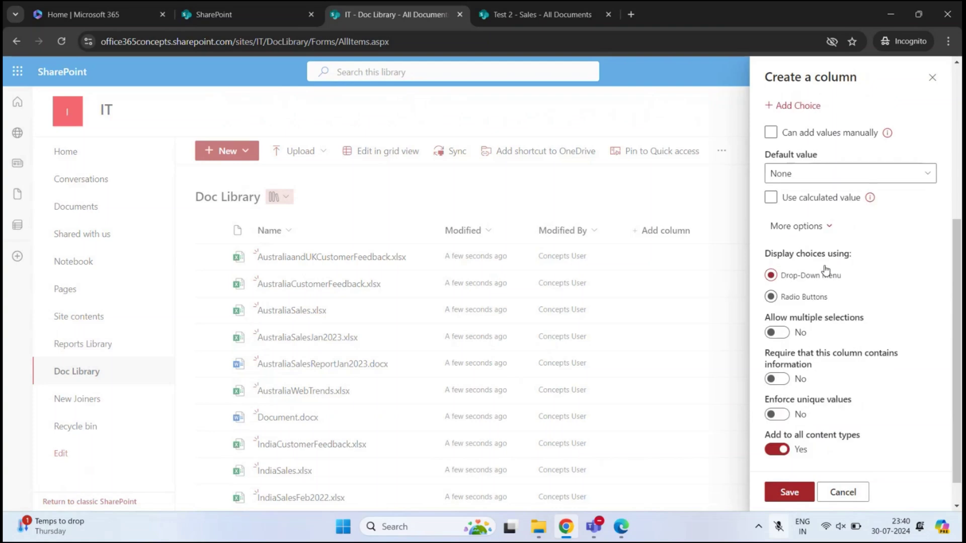
scroll(825, 271, up, 6)
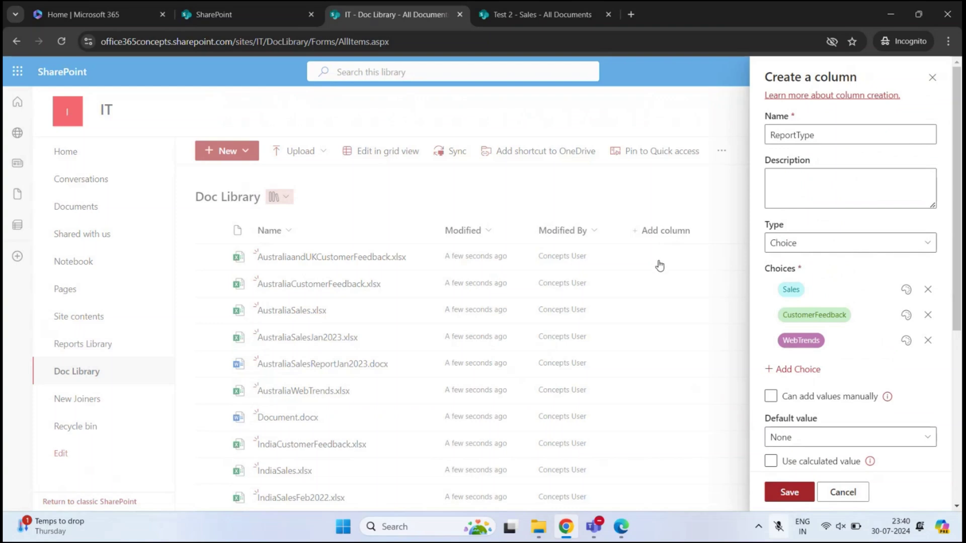
scroll(823, 268, down, 6)
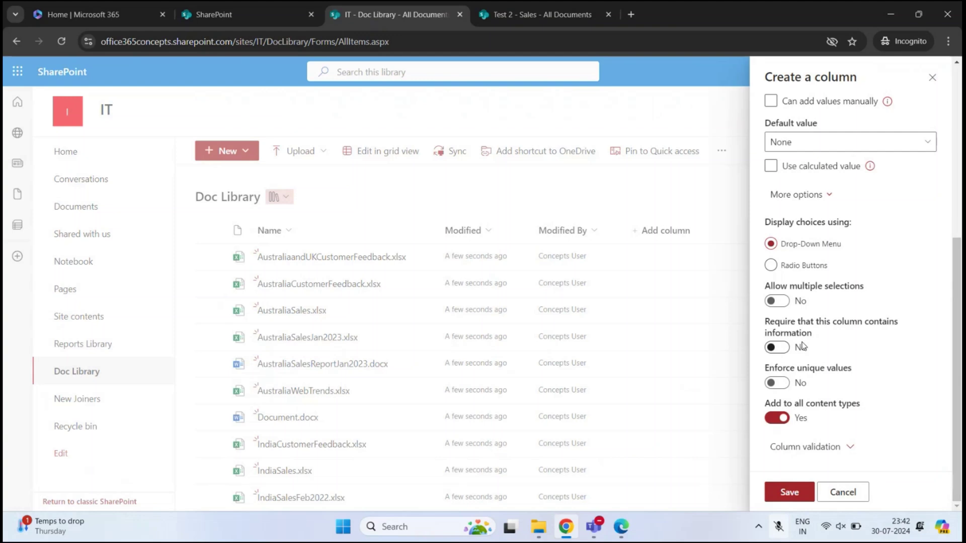
click(775, 348)
click(787, 492)
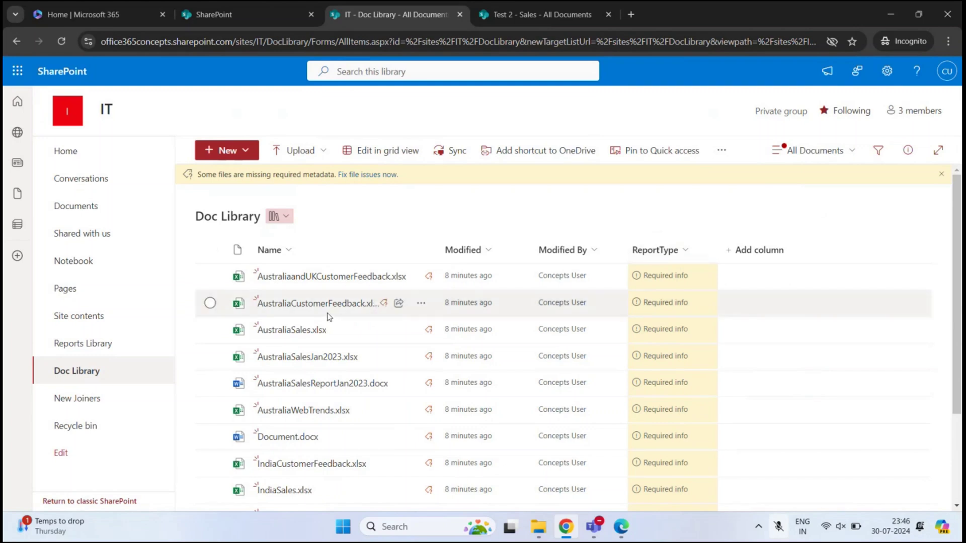
Set ReportType to CustomerFeedback in the details of AustraliaandUKCustomerFeedback.xlsx, then close the details.
right_click(331, 278)
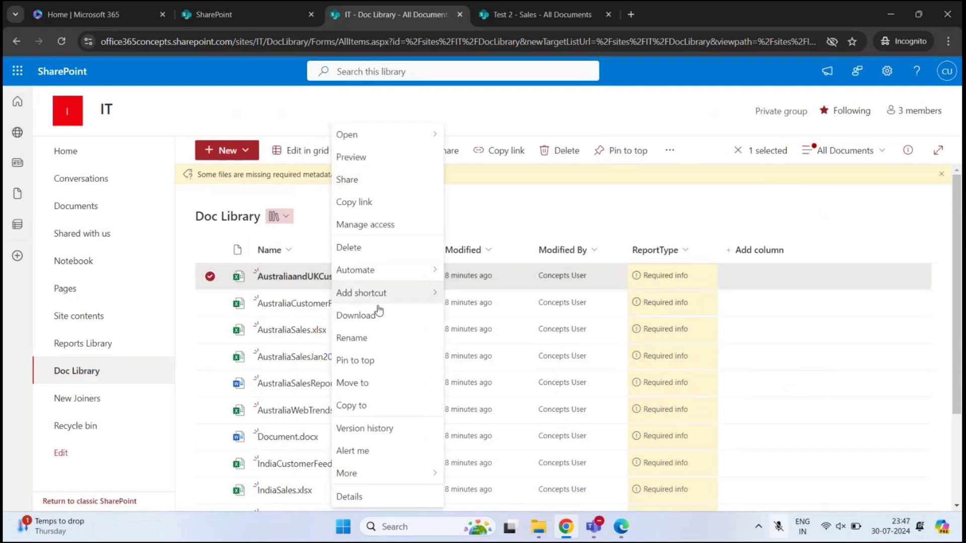
click(352, 495)
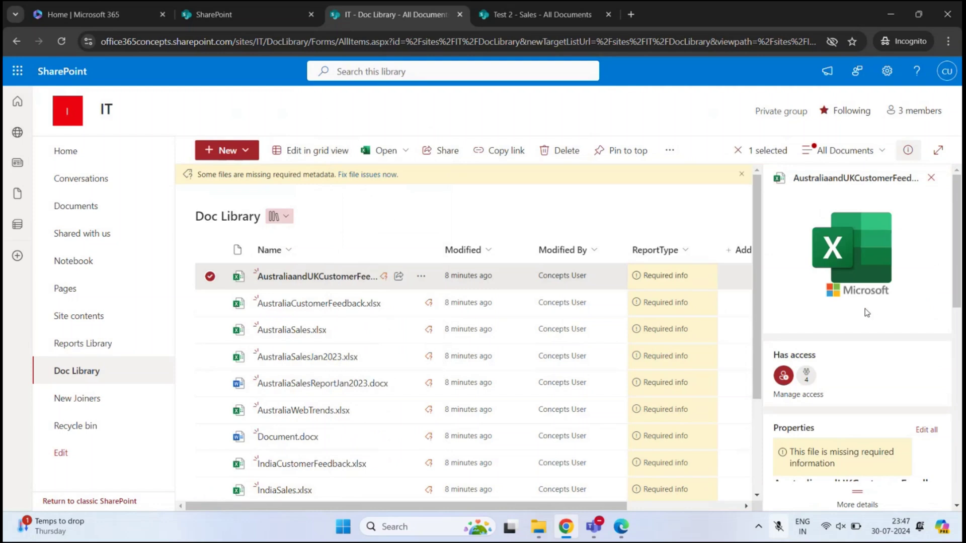
scroll(855, 309, down, 5)
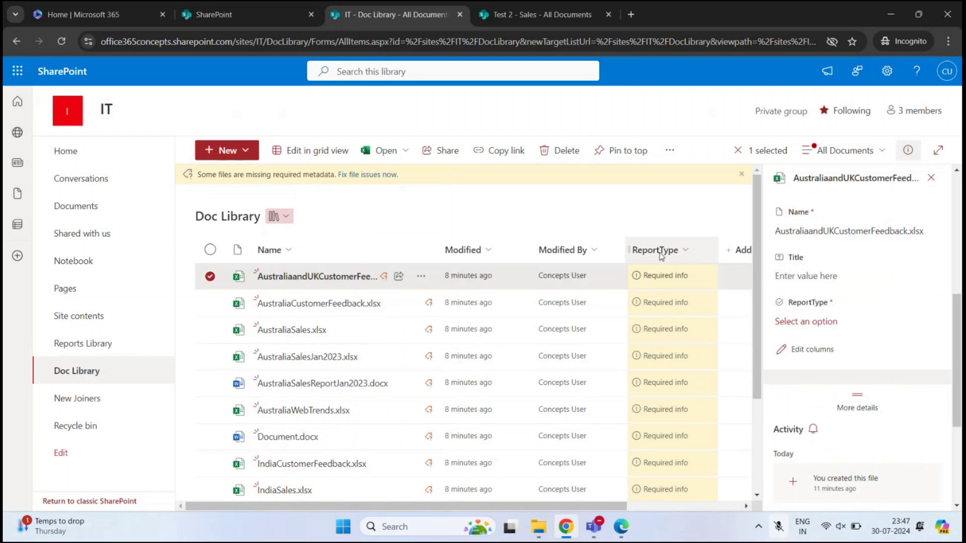
click(809, 322)
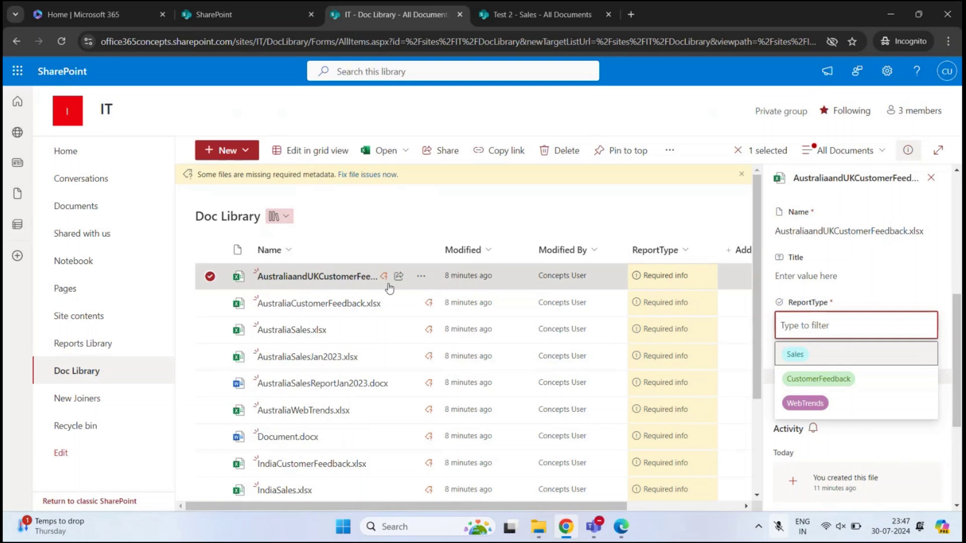
click(820, 384)
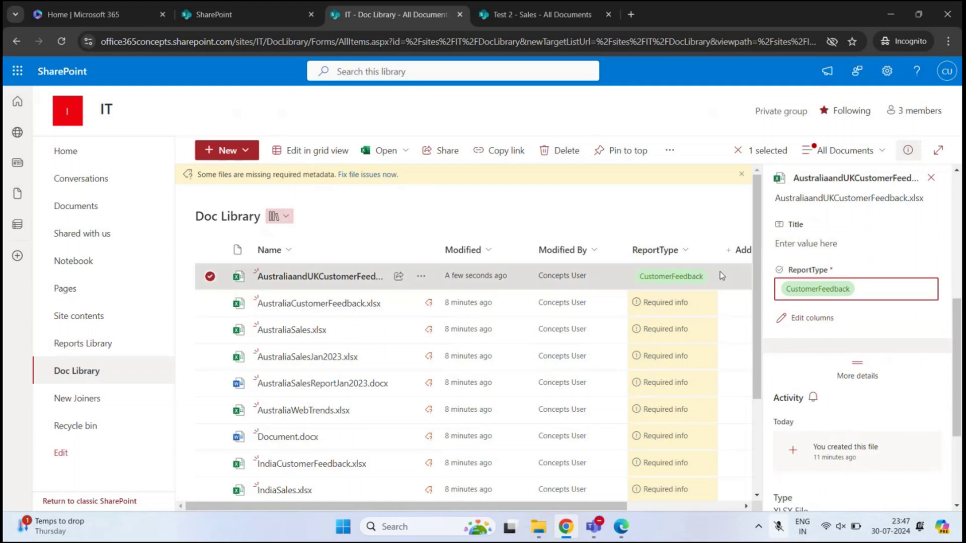
click(931, 178)
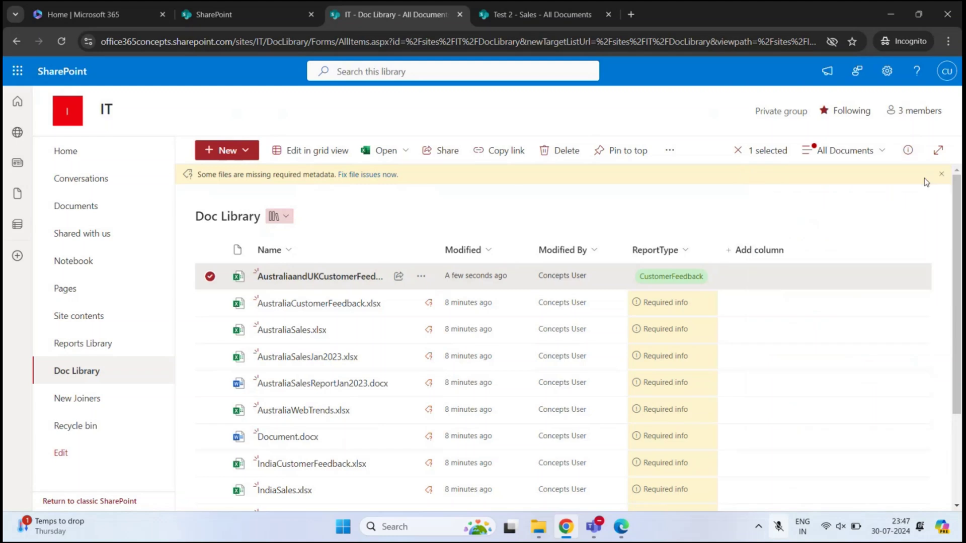
Switch Doc Library to grid editing and set the ReportType of AustraliaCustomerFeedback.xlsx to CustomerFeedback.
click(305, 150)
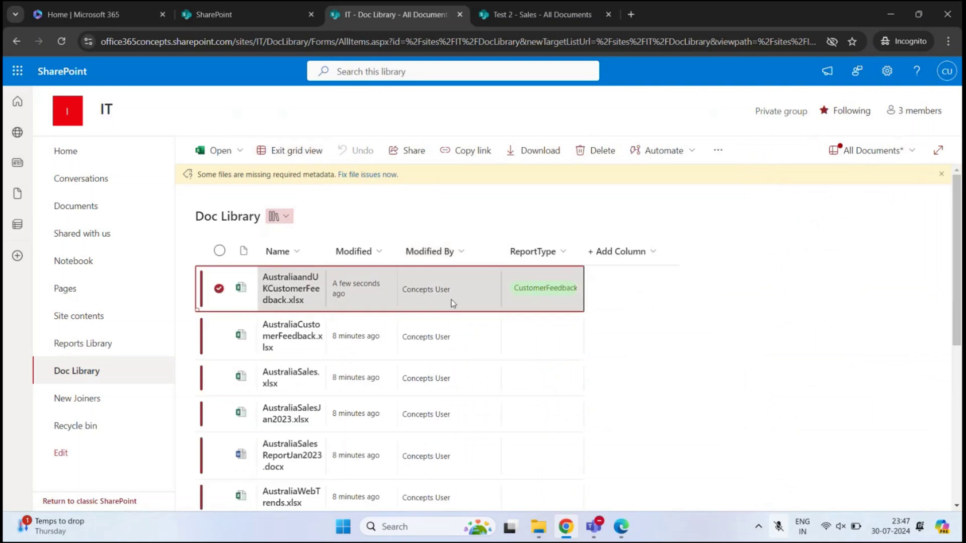
scroll(455, 332, down, 5)
scroll(462, 373, up, 10)
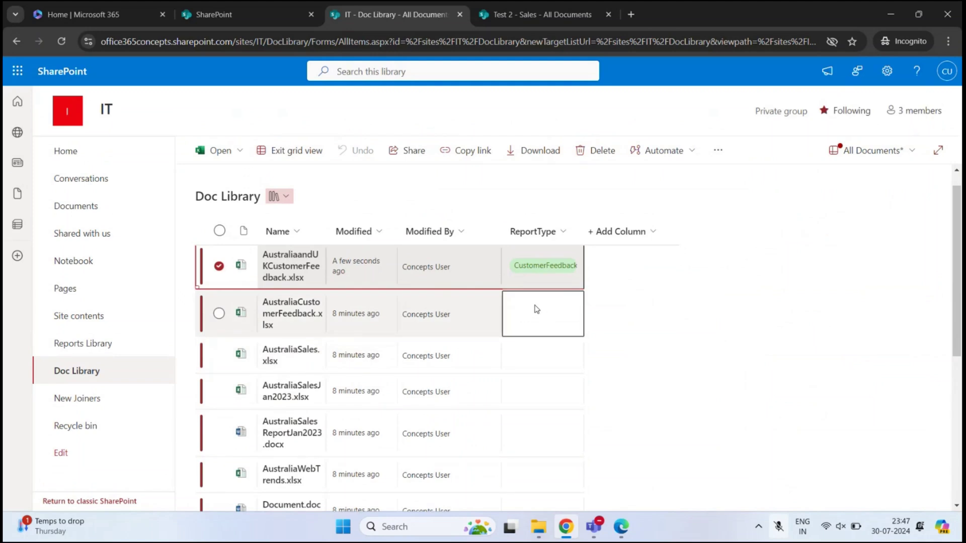
click(559, 313)
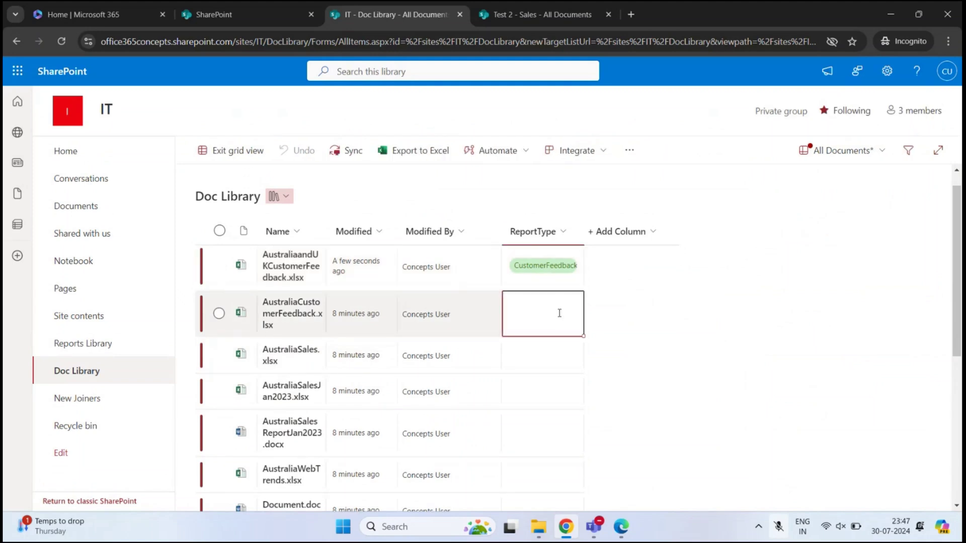
click(558, 312)
click(545, 382)
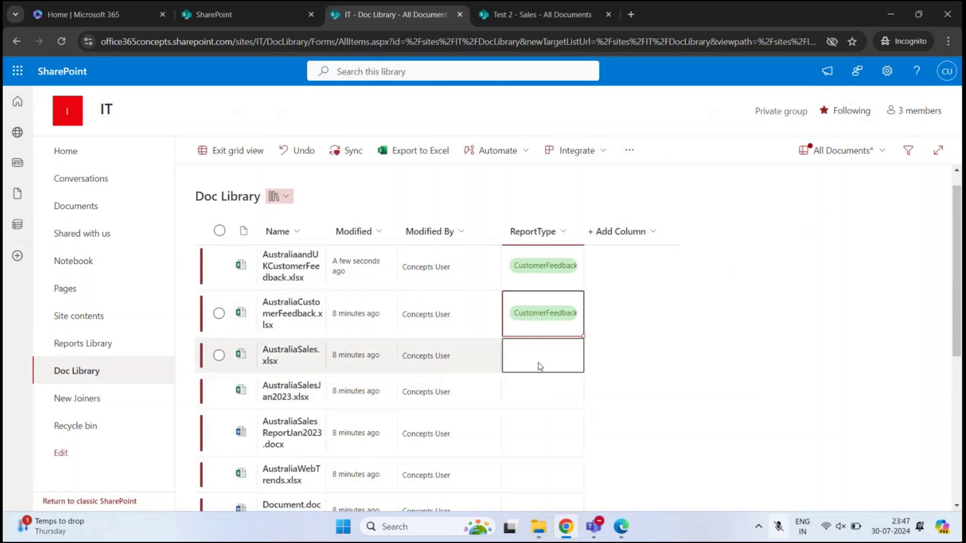
Set the ReportType of AustraliaSales.xlsx, AustraliaSalesJan2023.xlsx and AustraliaSalesReportJan2023.docx to Sales.
click(537, 363)
click(536, 362)
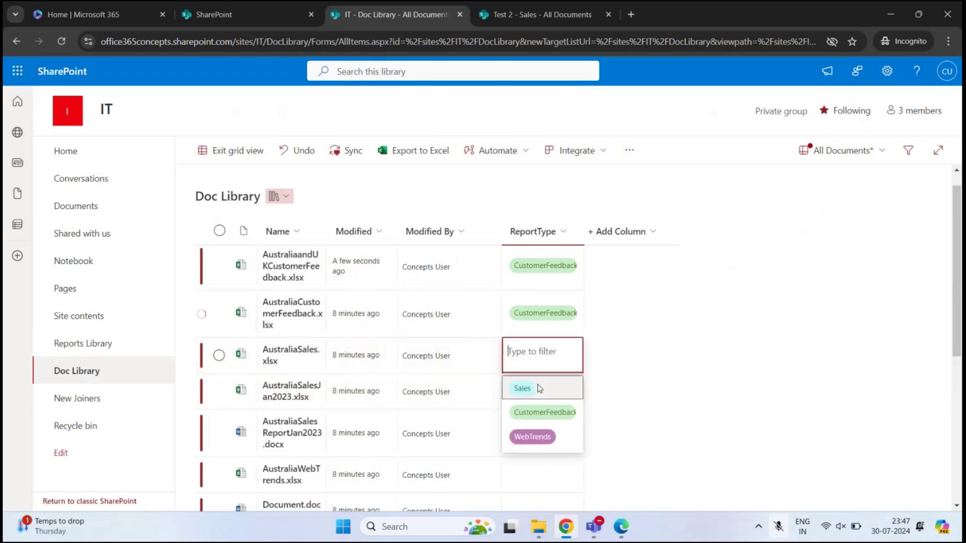
click(537, 389)
click(536, 393)
click(535, 394)
click(523, 424)
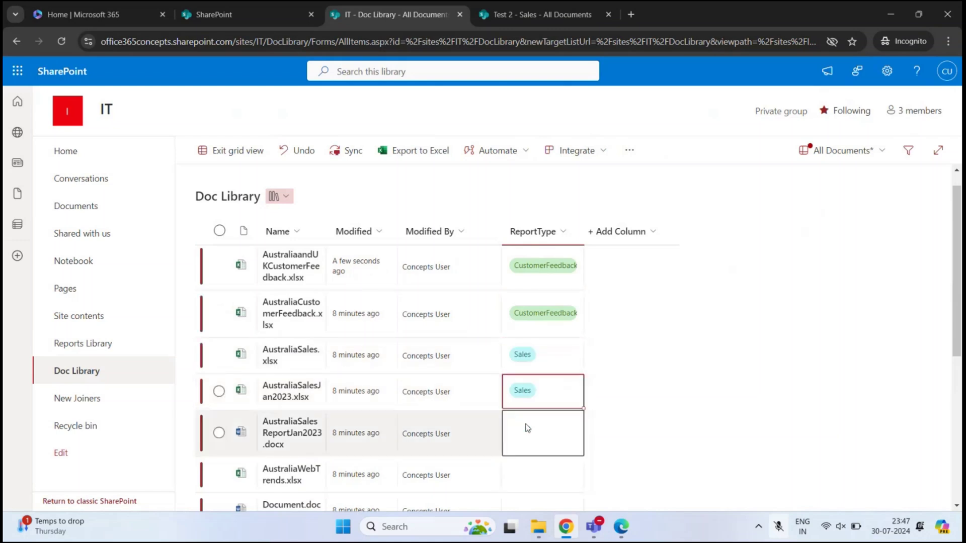
click(527, 442)
click(541, 345)
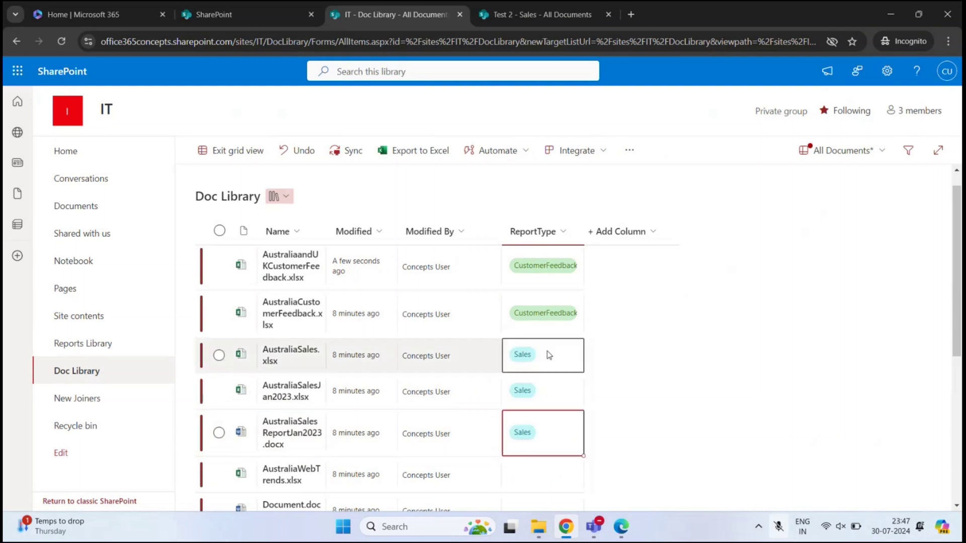
Set the ReportType of AustraliaWebTrends.xlsx to WebTrends, fill in the remaining files by report kind, and leave grid editing.
scroll(584, 362, down, 3)
click(476, 288)
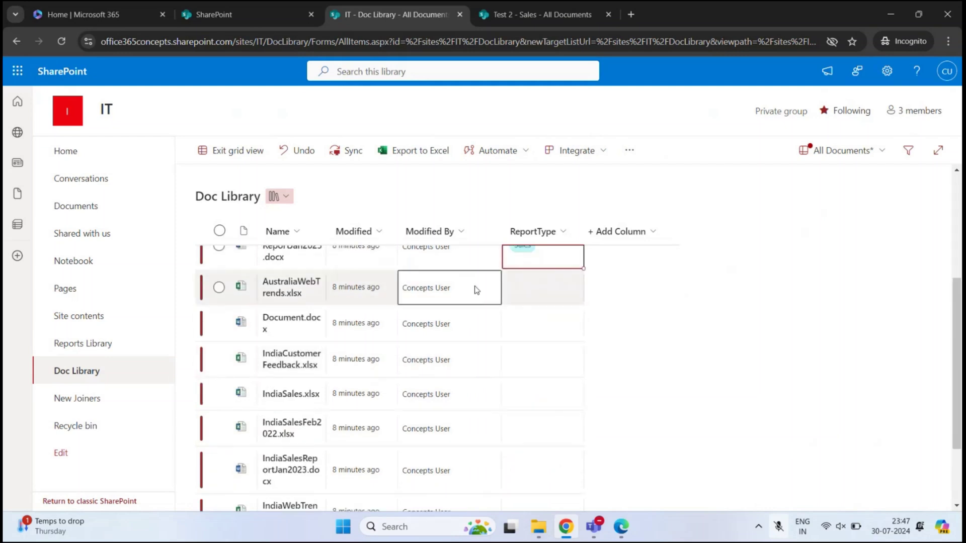
click(530, 285)
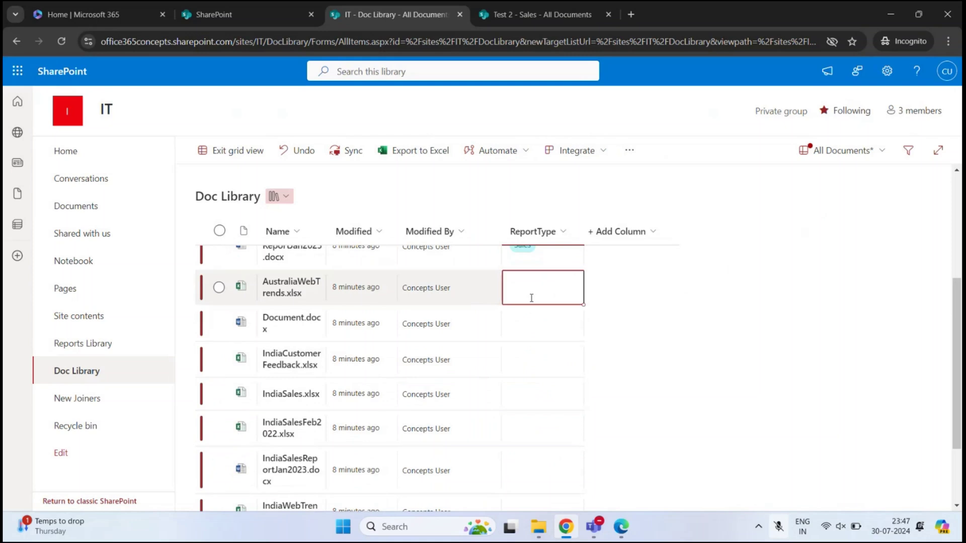
click(529, 286)
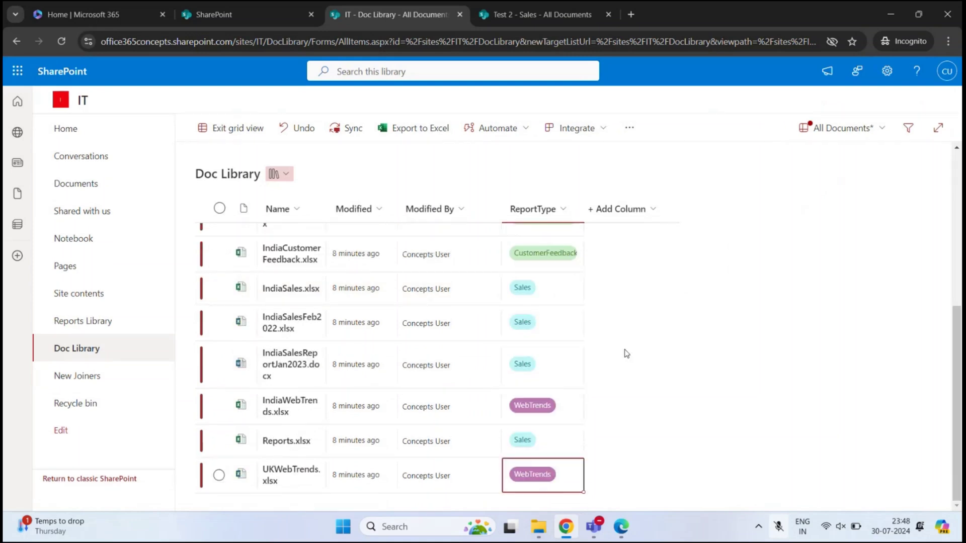
click(229, 130)
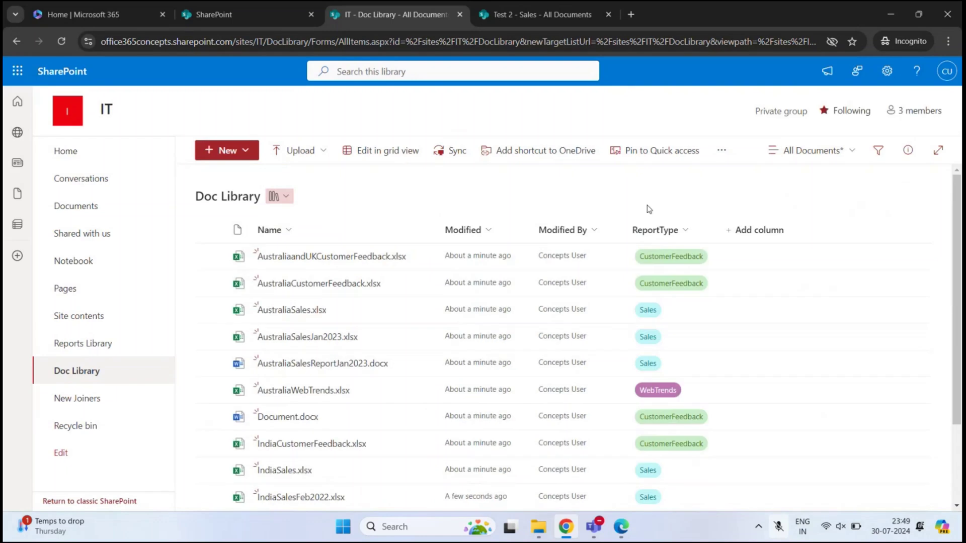
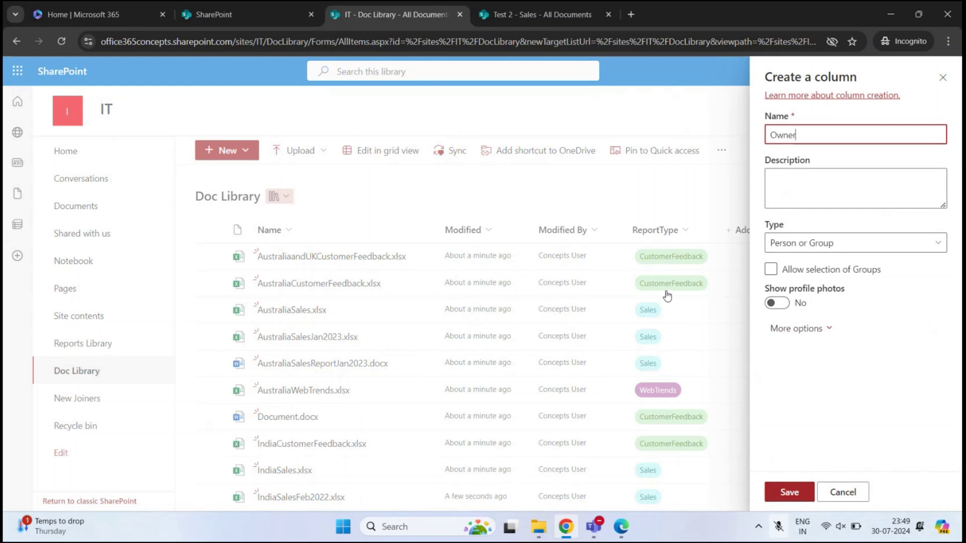
Make the new Owner person column show profile photos and require information, and save it.
click(785, 308)
click(805, 329)
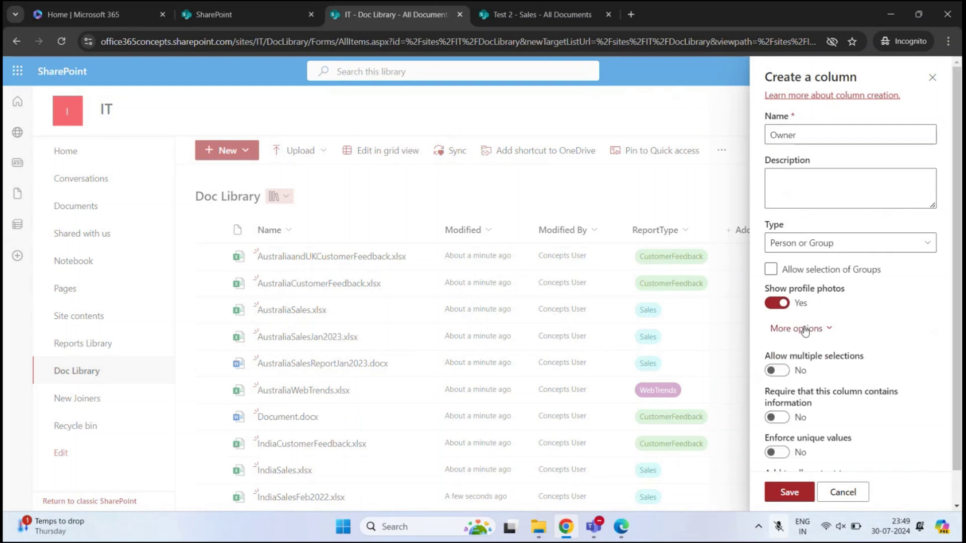
scroll(805, 328, down, 1)
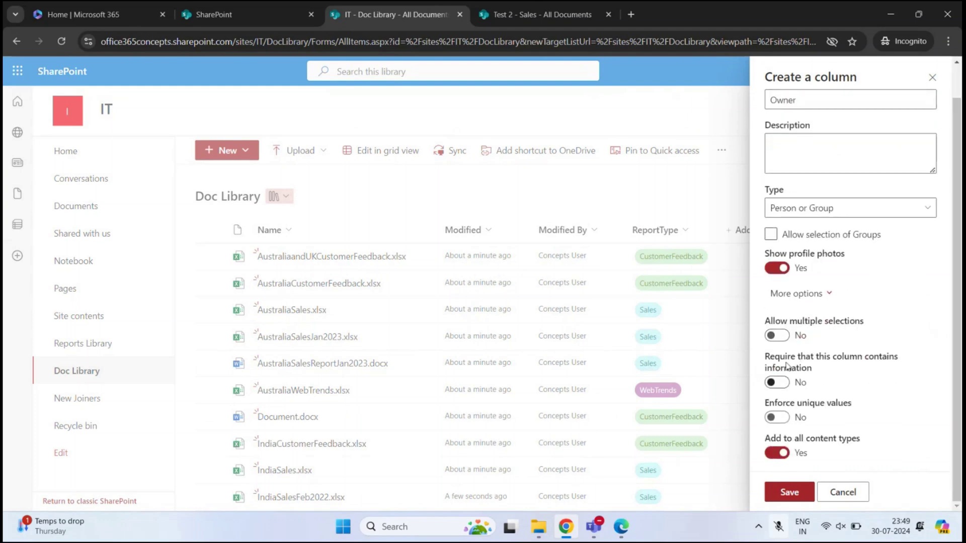
click(777, 383)
click(789, 491)
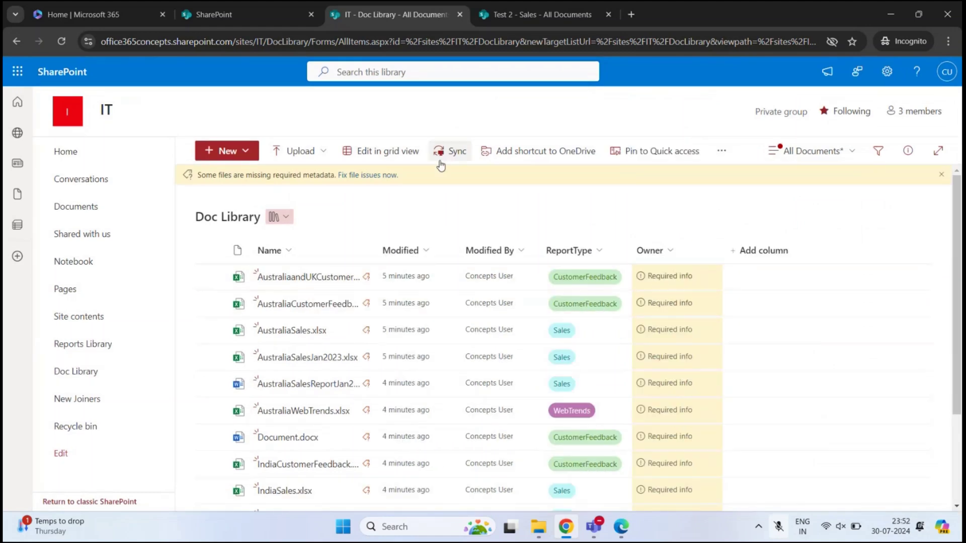
Reopen grid editing and assign a person from the directory as Owner of AustraliaandUKCustomerFeedback.xlsx.
click(369, 152)
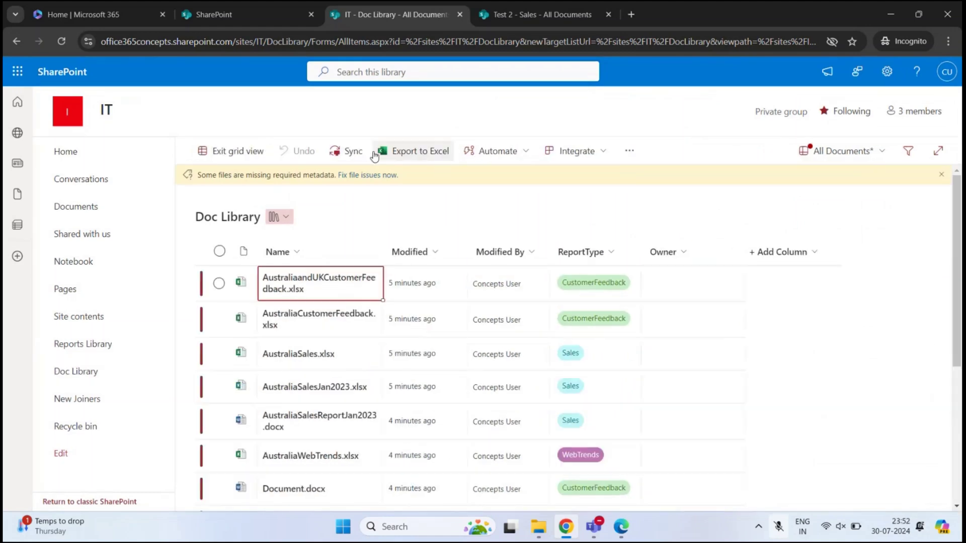
click(668, 278)
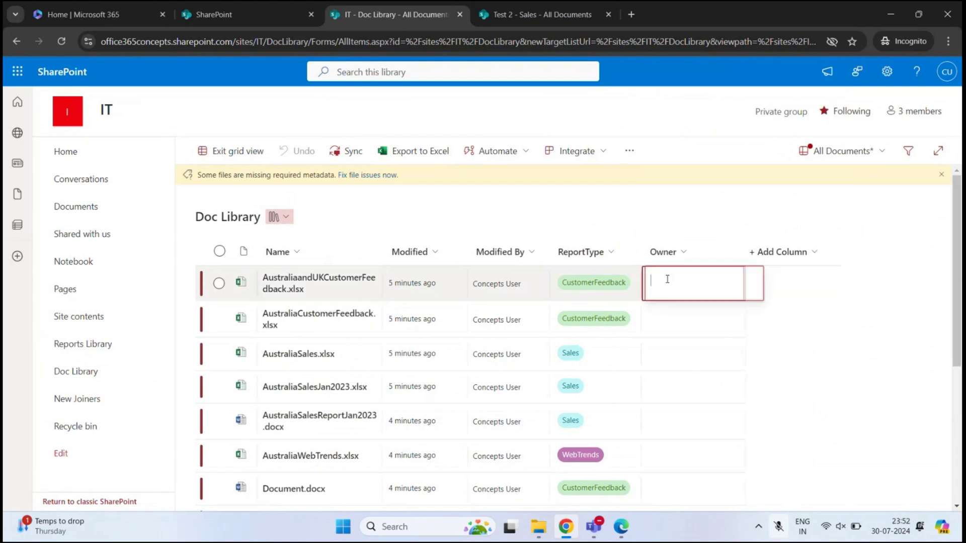
text(bob)
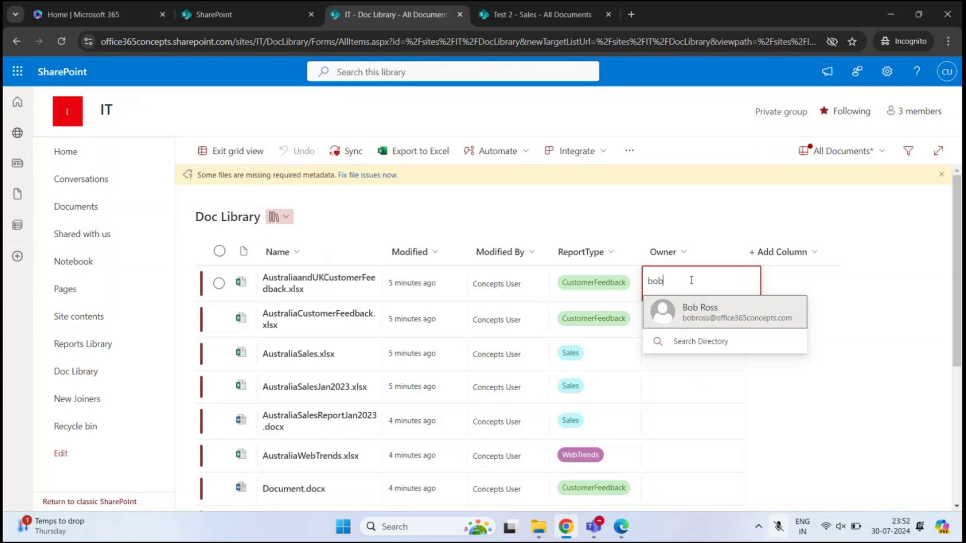
click(708, 316)
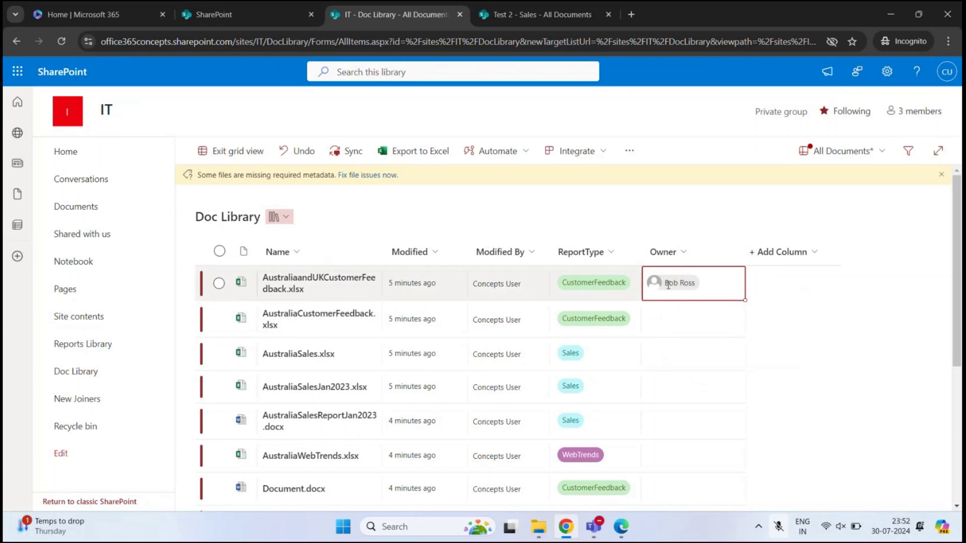
Assign Team2 as Owner of AustraliaCustomerFeedback.xlsx and Team1 as Owner of AustraliaSales.xlsx.
click(674, 322)
click(677, 323)
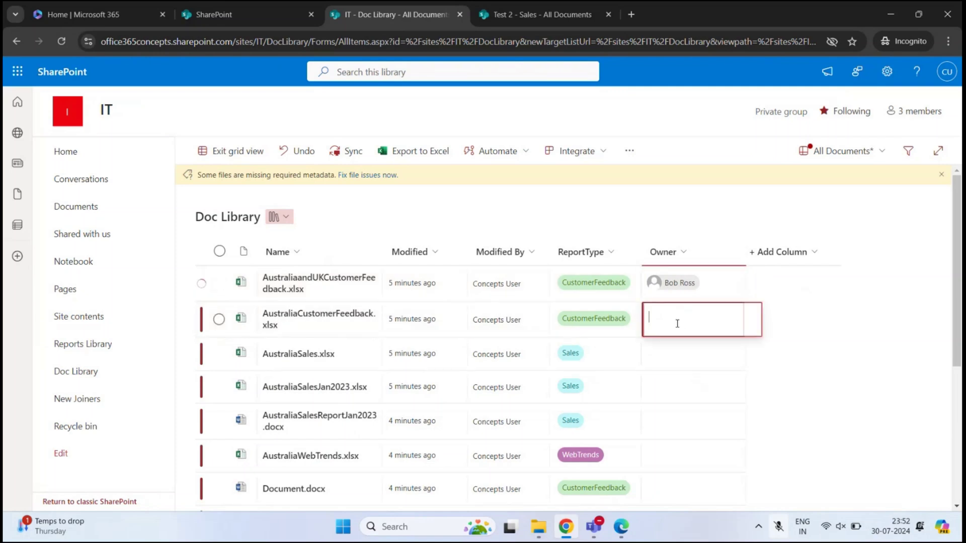
text(team1)
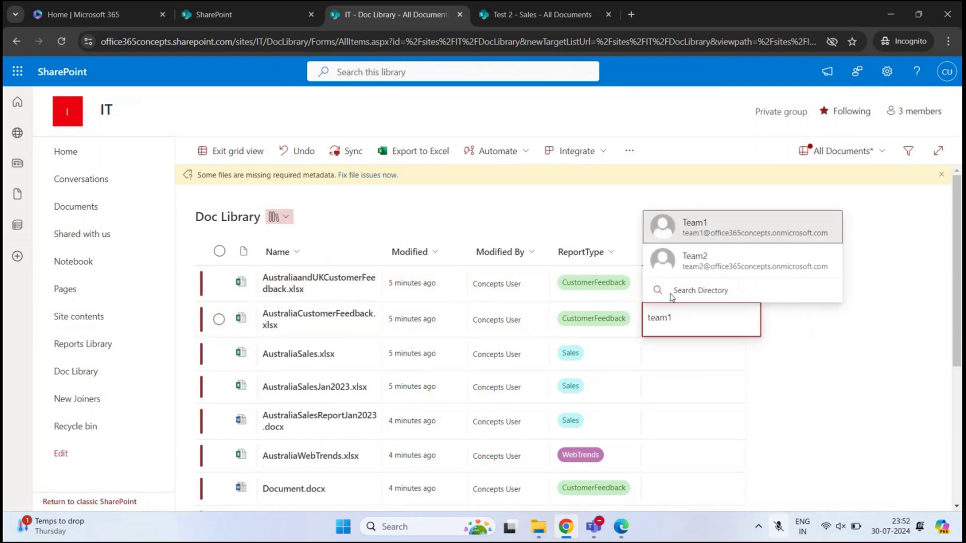
click(741, 257)
click(699, 351)
click(682, 359)
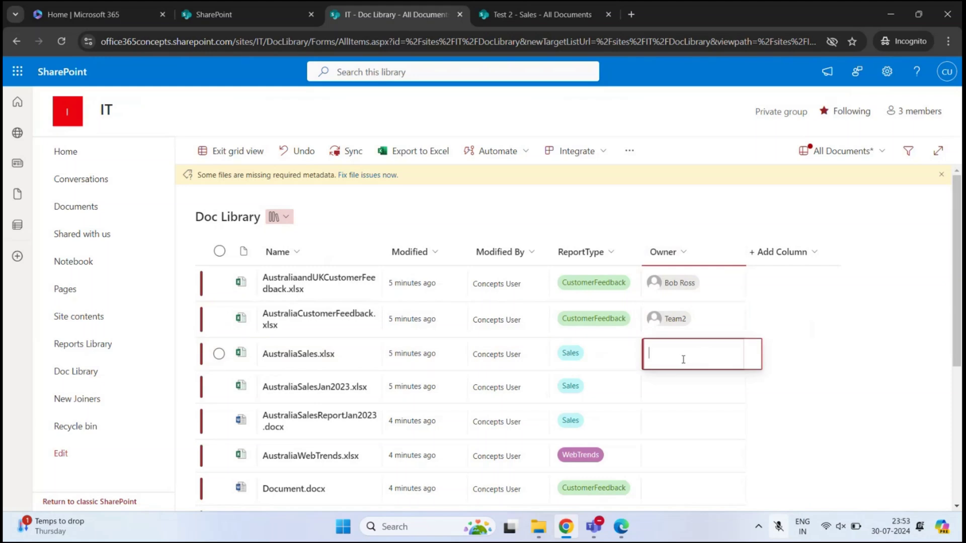
text(team1)
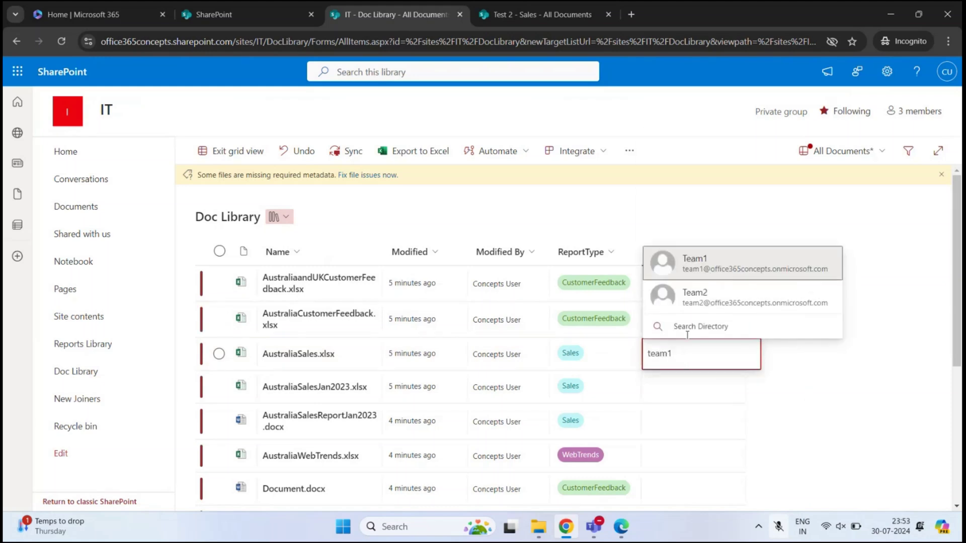
click(708, 265)
Assign the Concepts account as Owner of AustraliaSalesJan2023.xlsx, fill in the remaining files' owners, and leave grid editing.
click(677, 385)
click(675, 389)
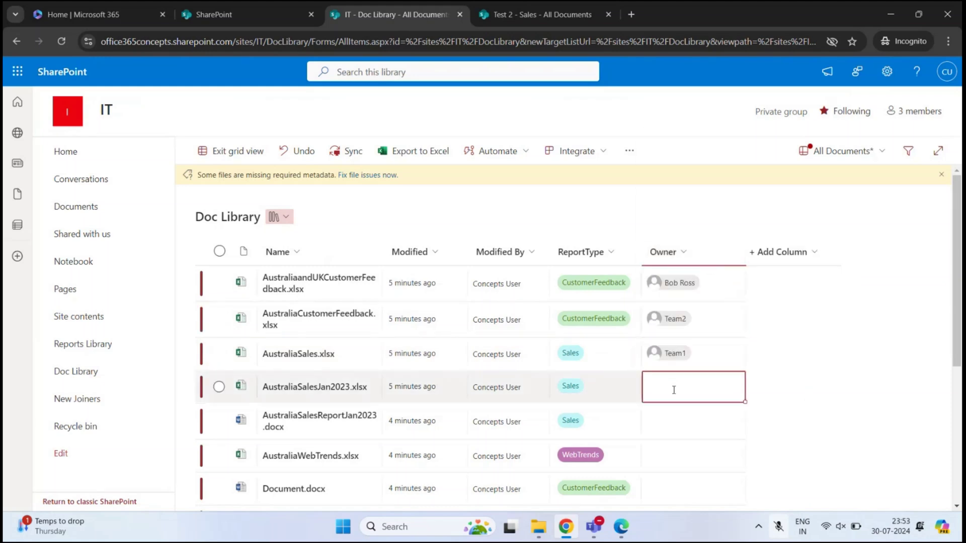
text(concept)
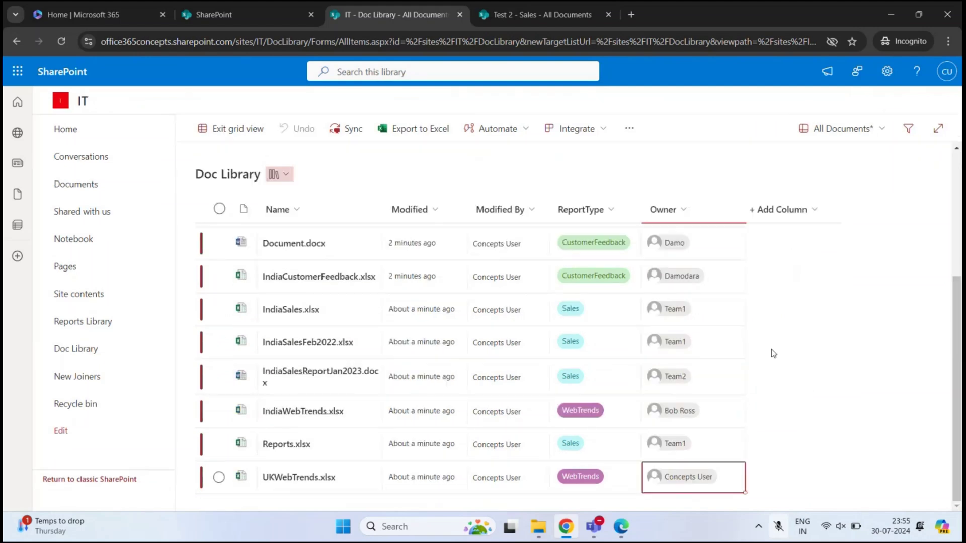
click(226, 130)
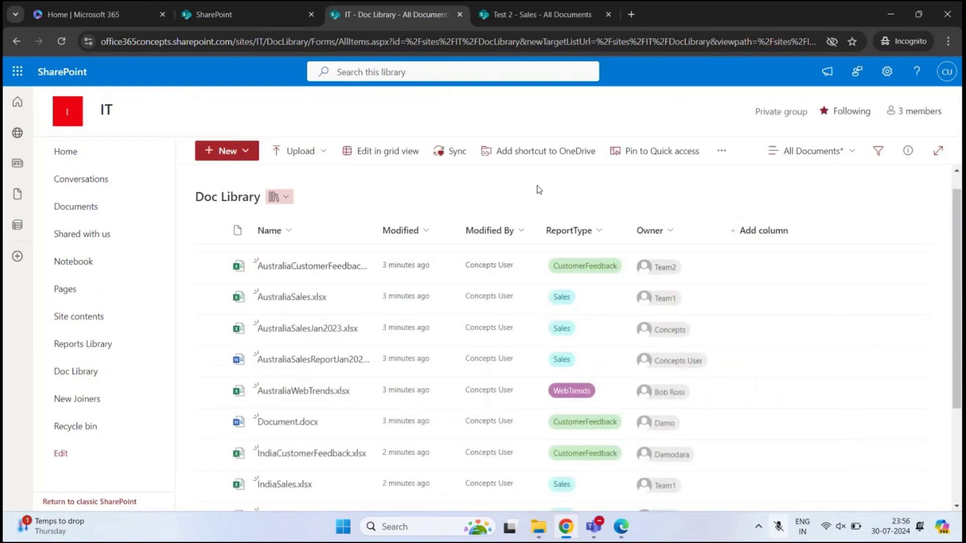
View the contact card of the Owner of IndiaCustomerFeedback.xlsx and close it.
mouse_move(678, 456)
click(677, 456)
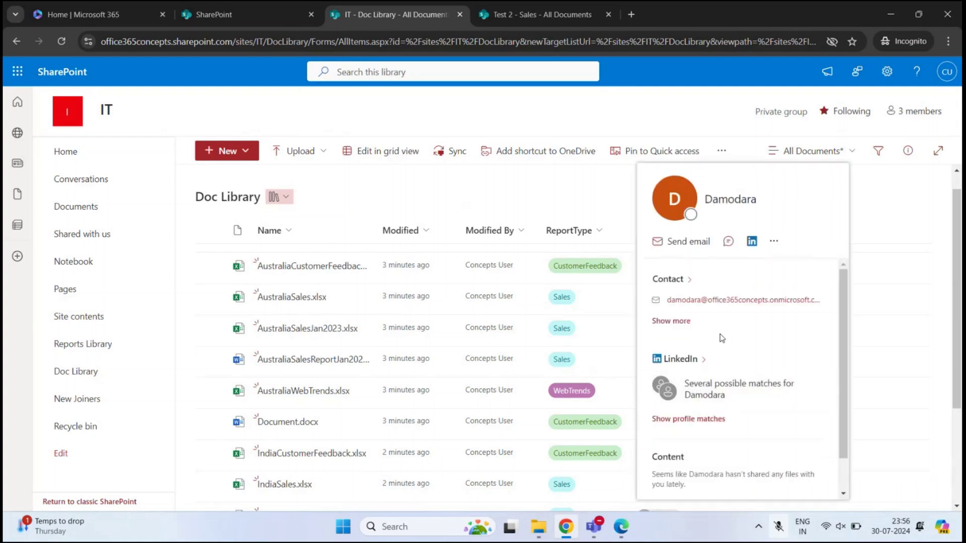
click(553, 199)
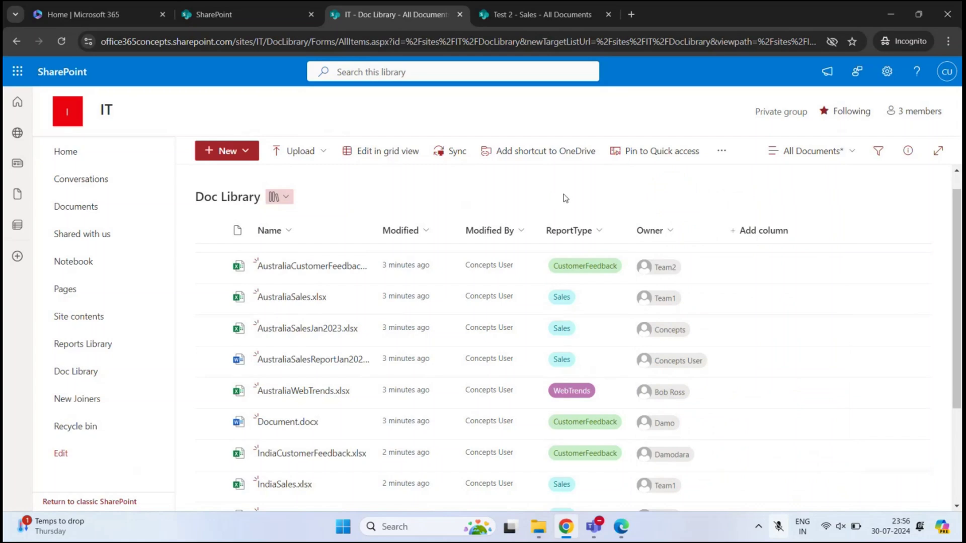
Start a new Number column in the Doc Library and name it ReportYear.
click(767, 232)
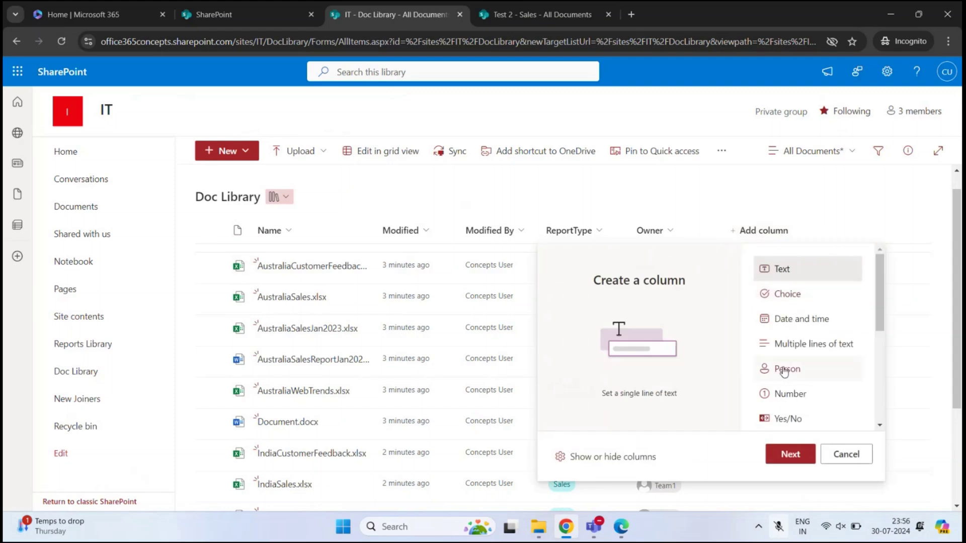
click(782, 395)
click(779, 455)
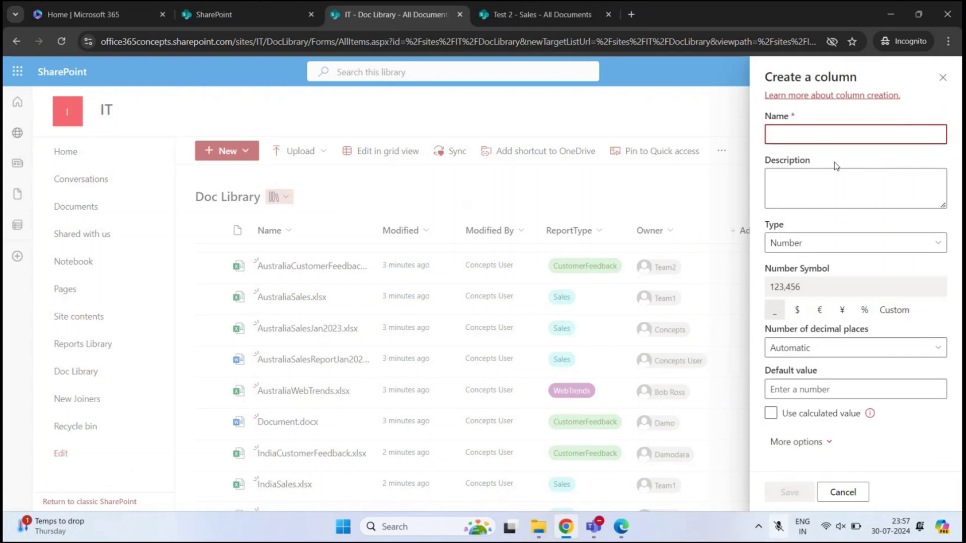
text(Re)
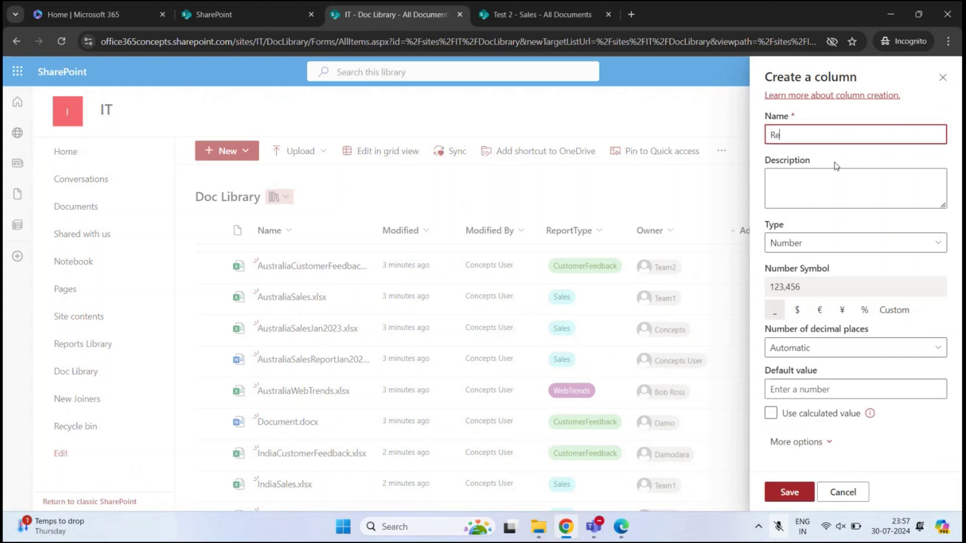
text(portYear)
Give the new column 0 decimal places and no thousands separator, make it require information, and save it.
click(808, 443)
scroll(833, 356, down, 2)
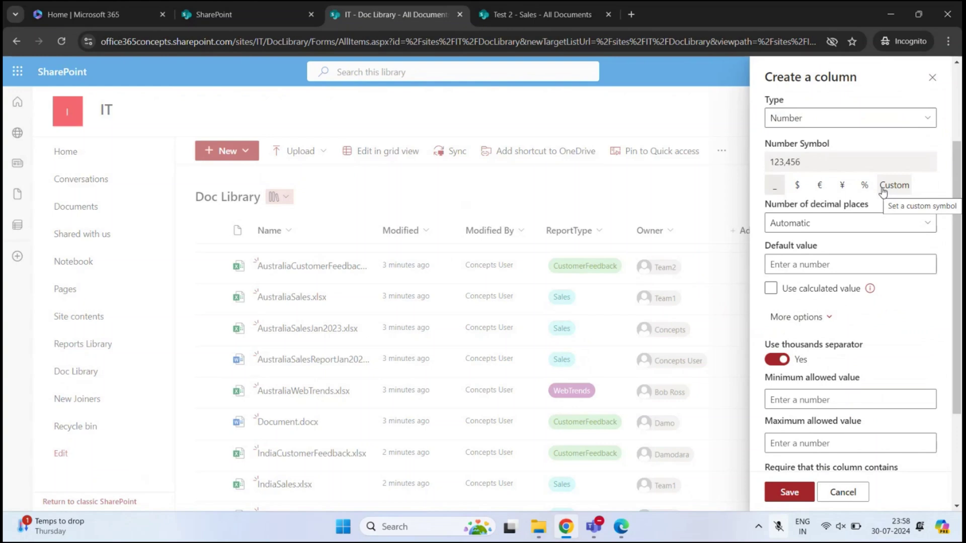
click(818, 224)
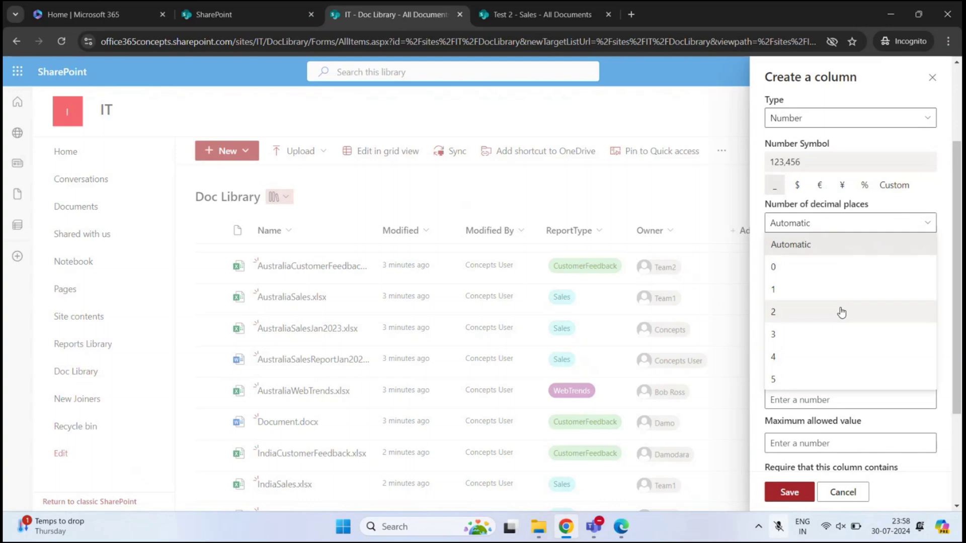
click(796, 267)
scroll(871, 220, down, 3)
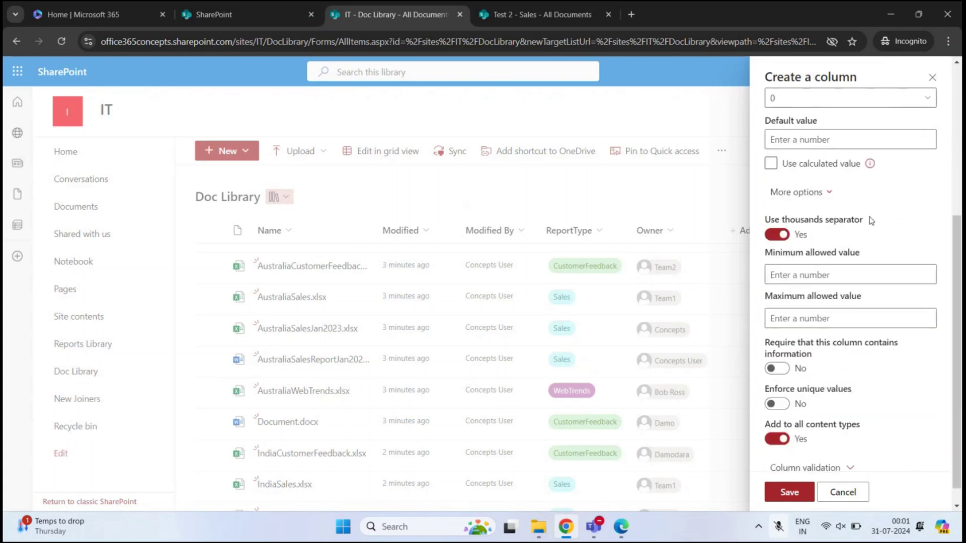
click(778, 235)
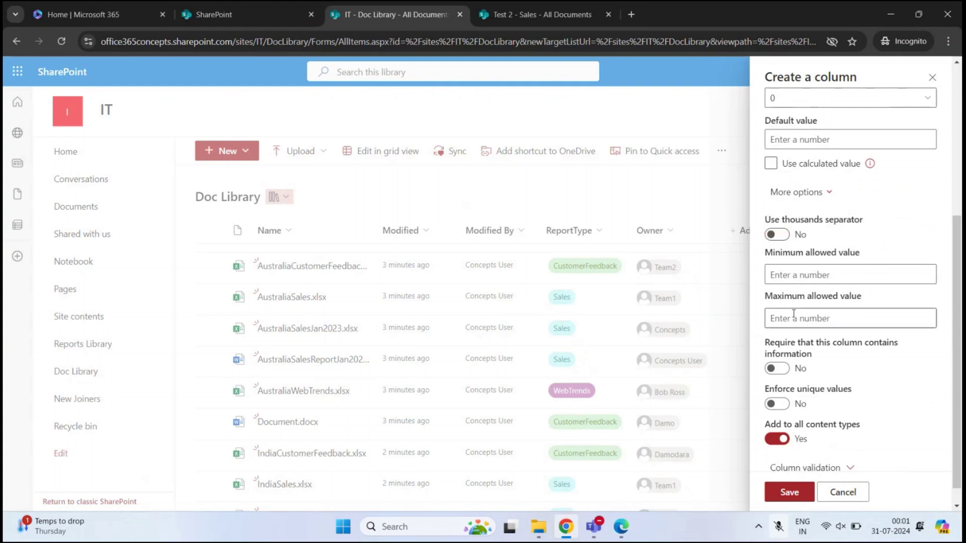
click(783, 372)
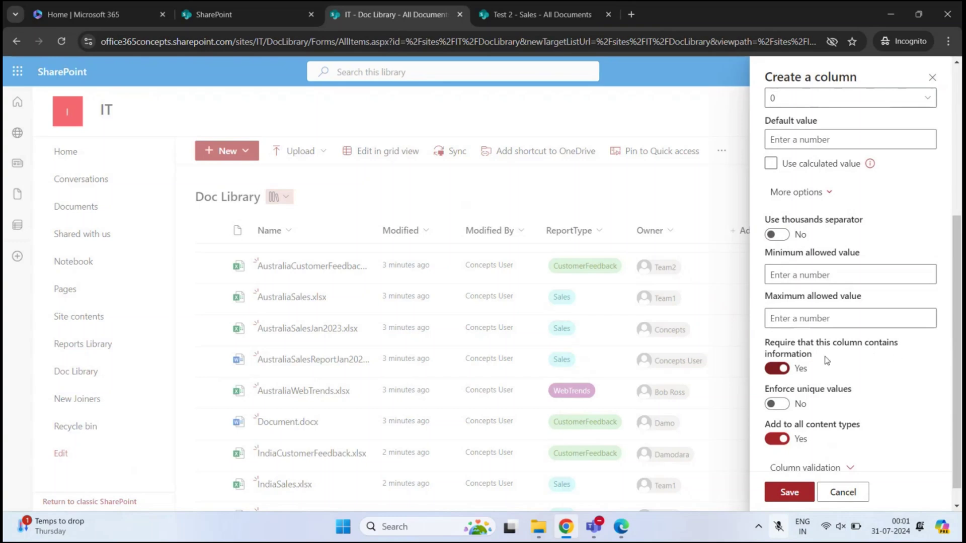
scroll(824, 360, down, 1)
click(791, 492)
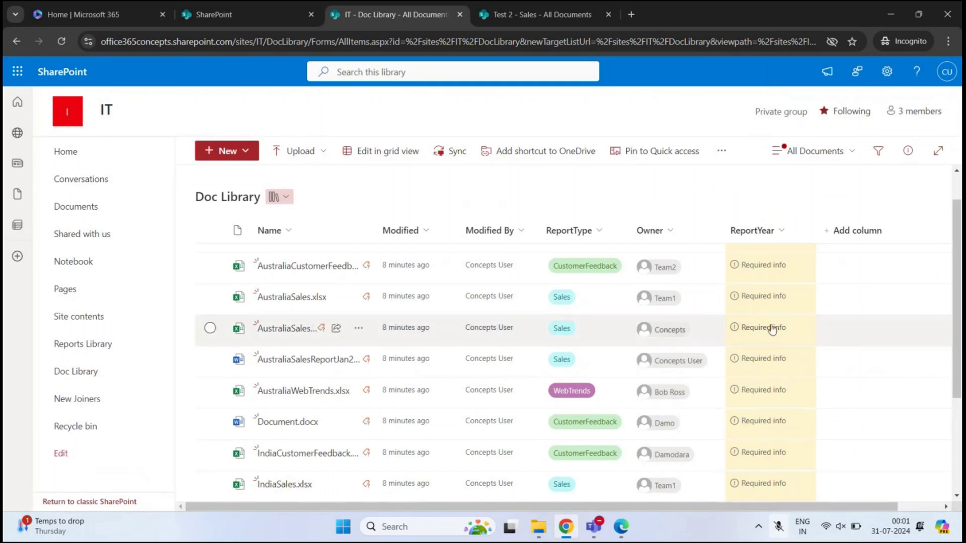
In grid editing, set the ReportYear of AustraliaandUKCustomerFeedback.xlsx to 2010, AustraliaCustomerFeedback.xlsx to 2020 and AustraliaSales.xlsx to 2024.
click(383, 156)
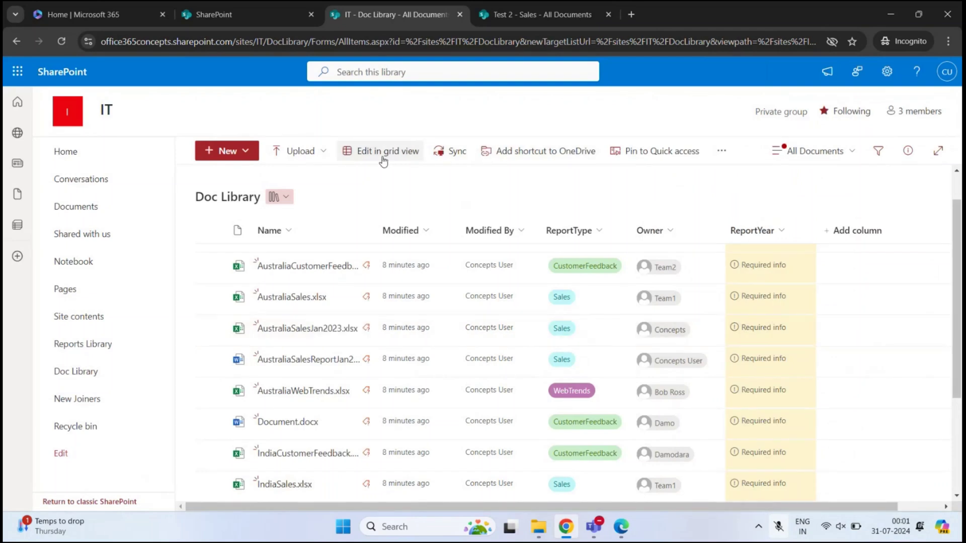
click(771, 284)
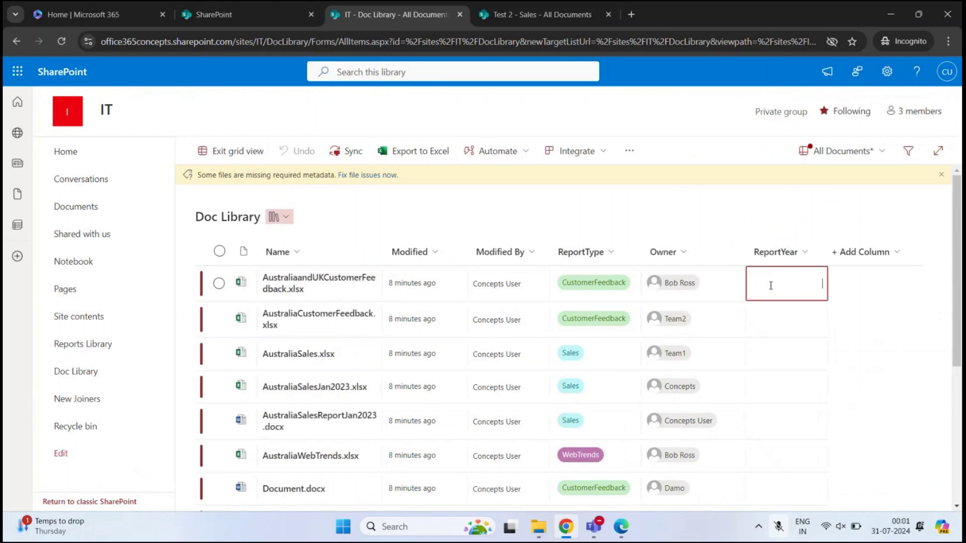
text(2010)
click(771, 319)
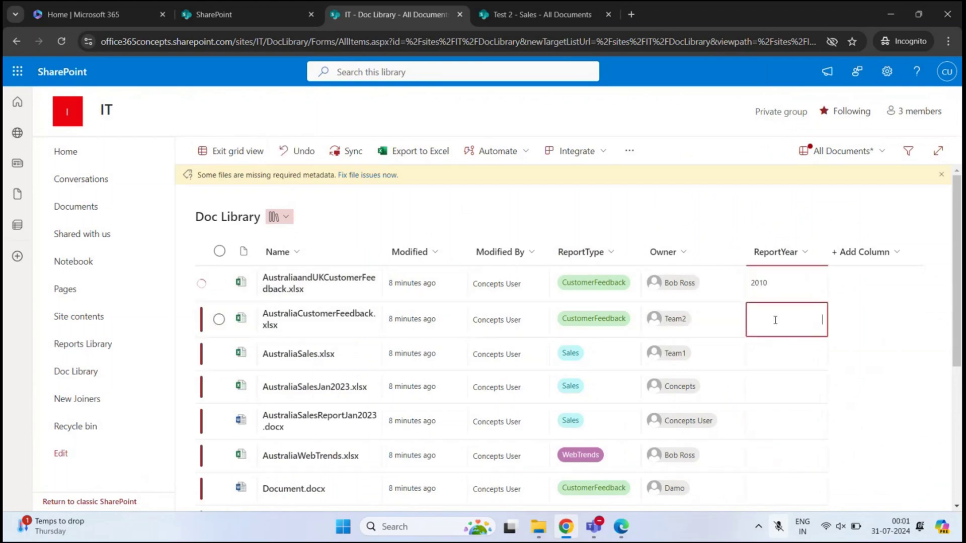
text(2)
click(783, 352)
text(2024)
Set the ReportYear of AustraliaSalesJan2023.xlsx to 2023 and AustraliaSalesReportJan2023.docx to 2011, fill in the remaining files' years, and leave grid editing.
click(776, 385)
text(2023)
click(793, 416)
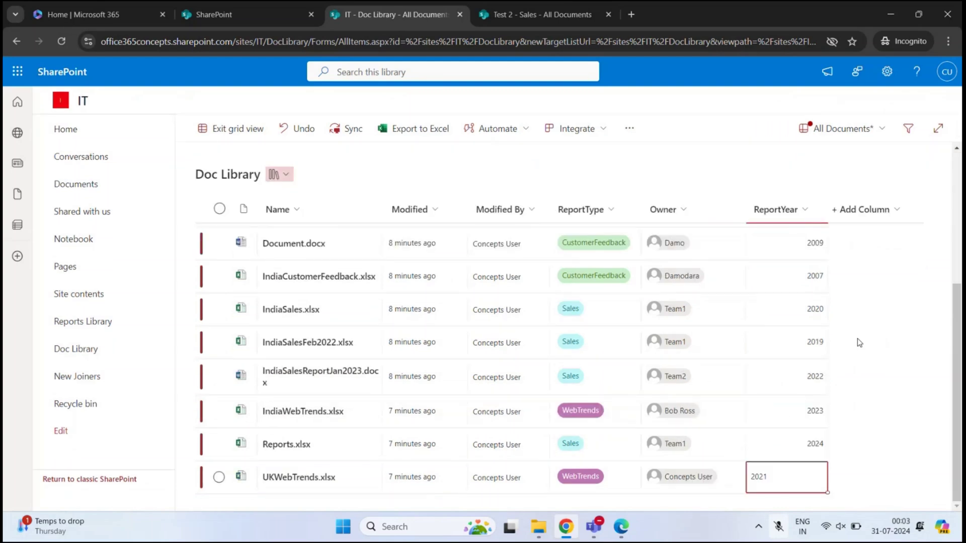
click(233, 130)
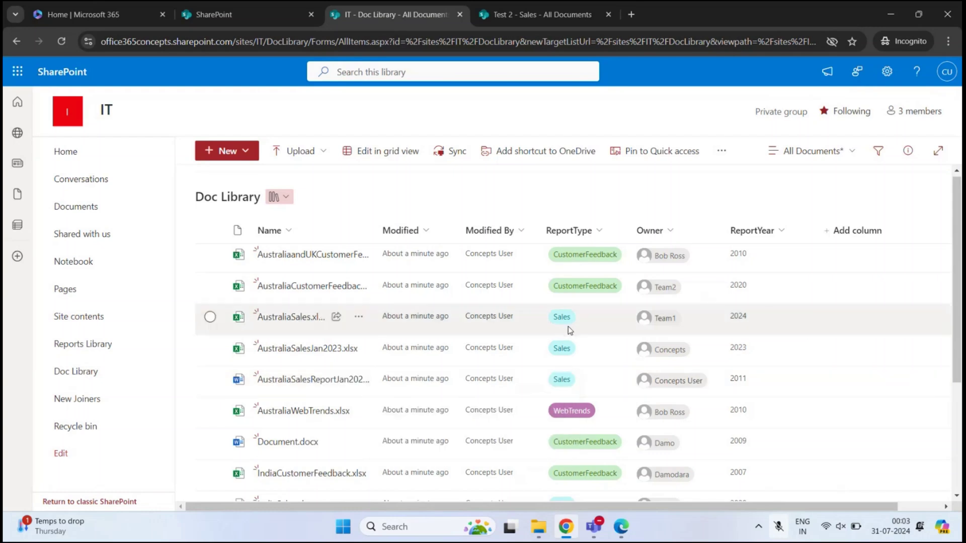
Filter the Doc Library to files whose ReportType is Sales, and clear the filter after viewing them.
mouse_move(509, 324)
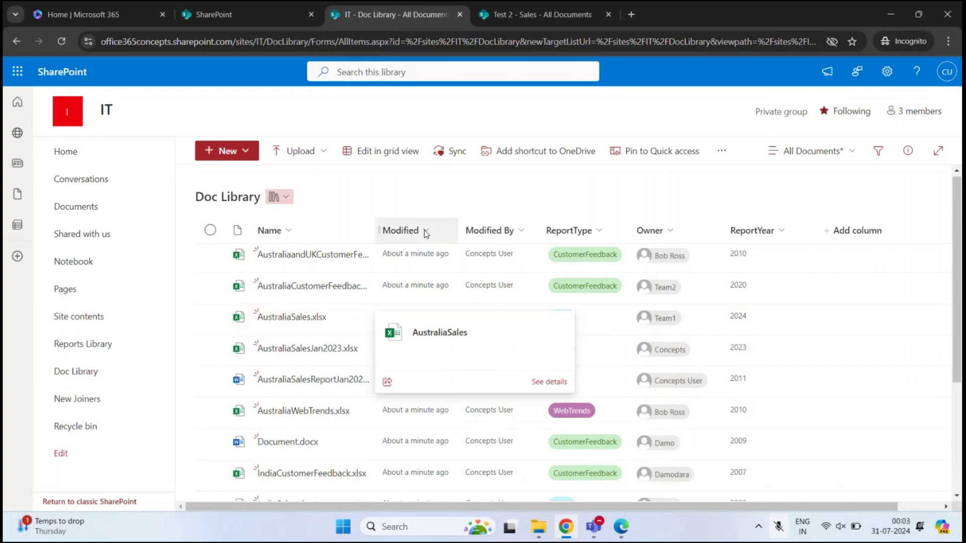
click(573, 237)
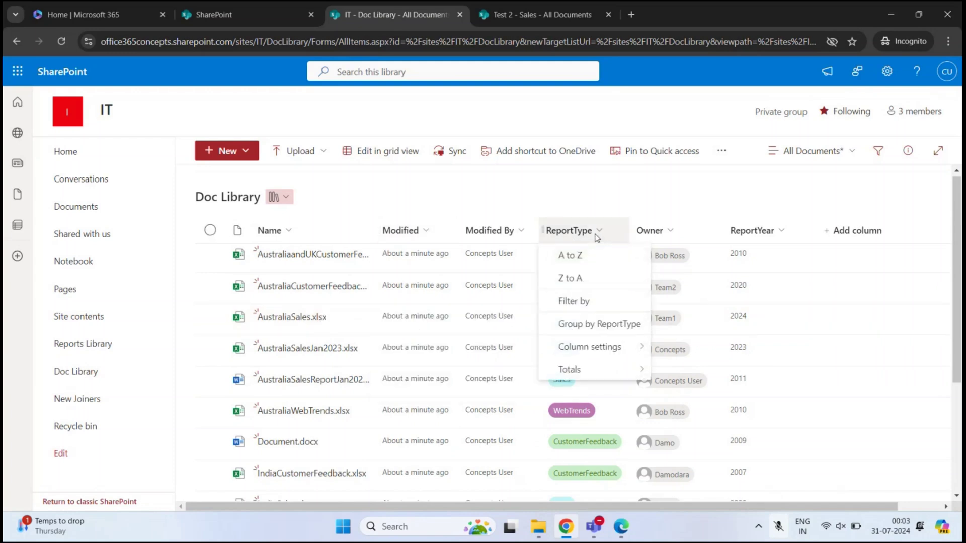
click(597, 308)
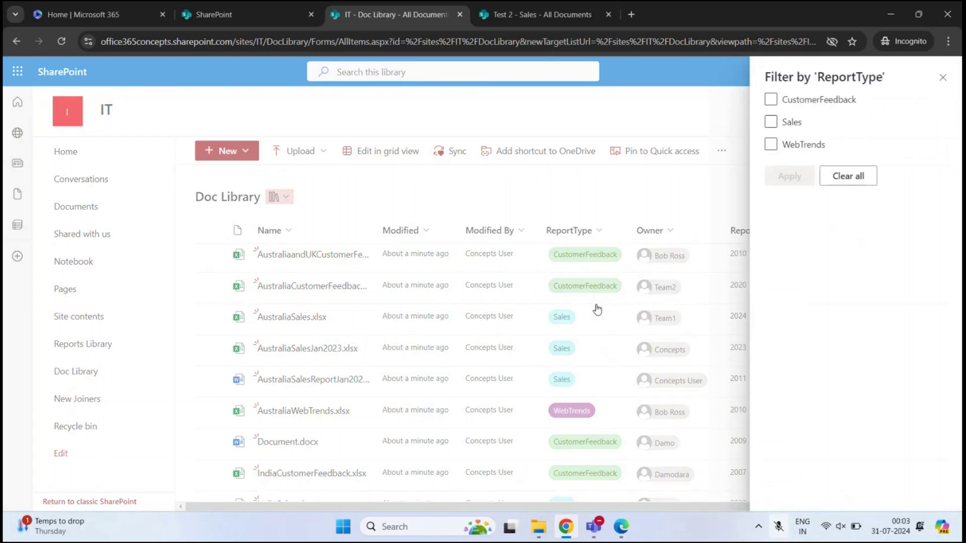
click(772, 125)
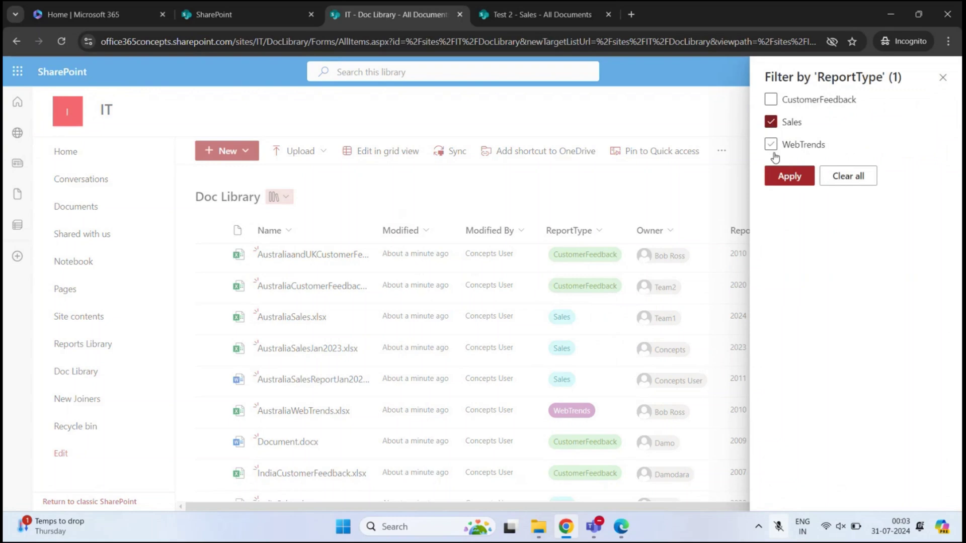
click(788, 176)
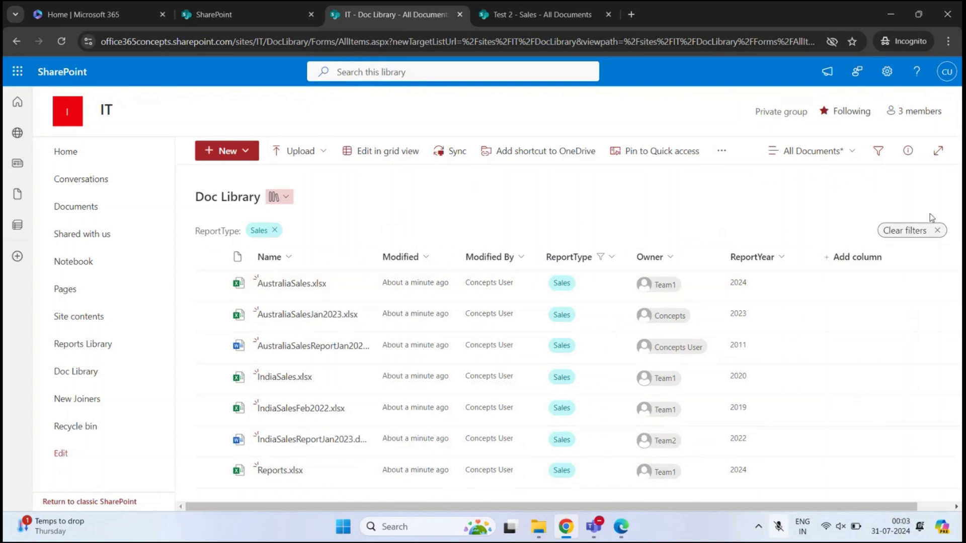
click(920, 232)
scroll(568, 357, down, 3)
scroll(567, 362, up, 3)
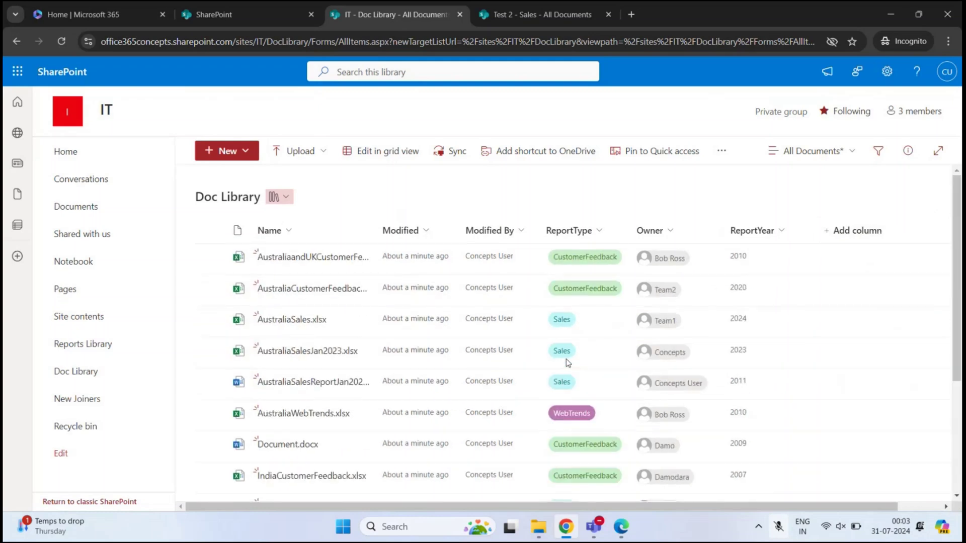
Filter the files by the CustomerFeedback ReportType, review them, and clear the filter.
click(576, 231)
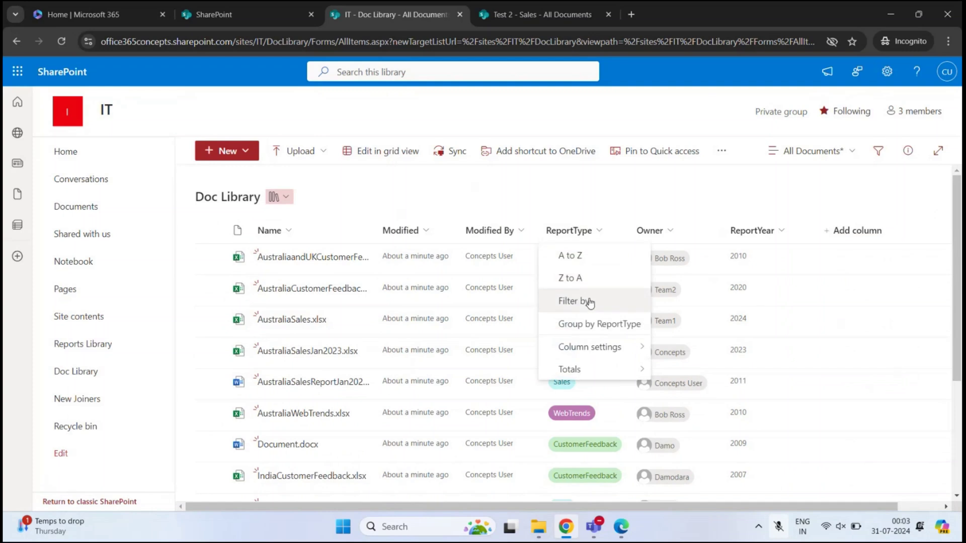
click(587, 302)
click(780, 146)
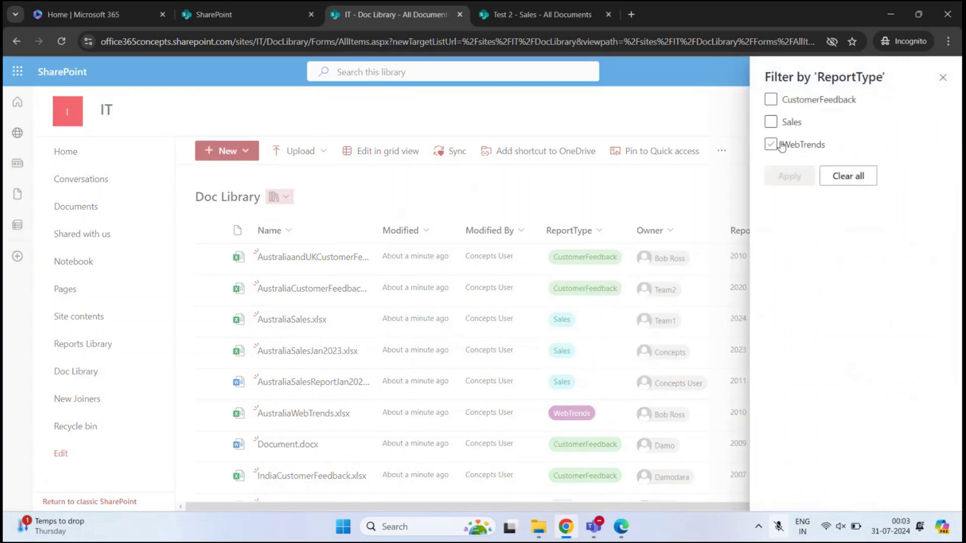
click(770, 99)
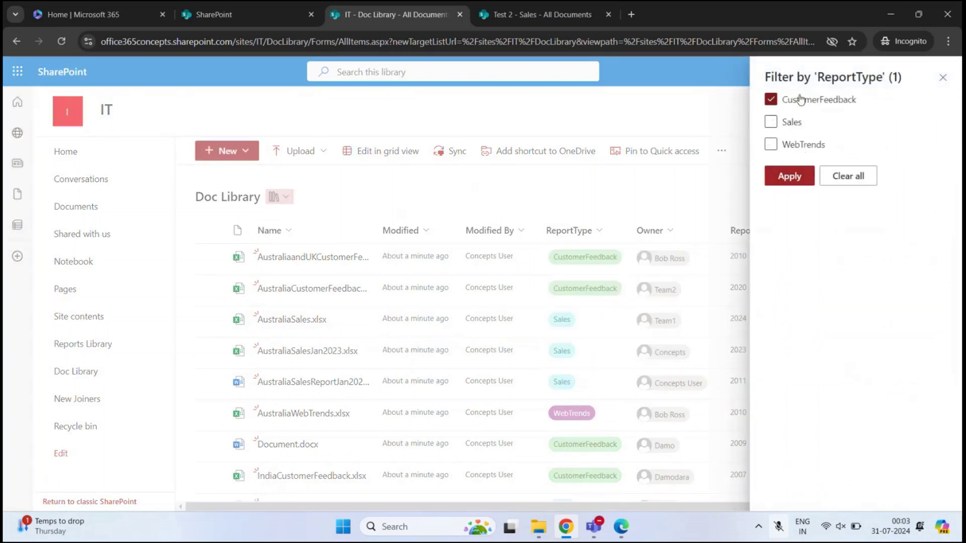
click(789, 176)
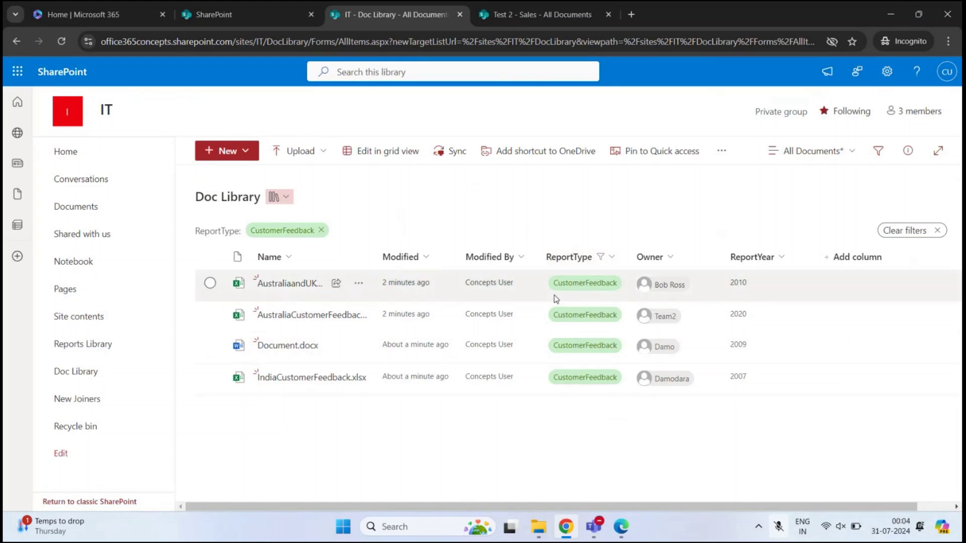
click(892, 233)
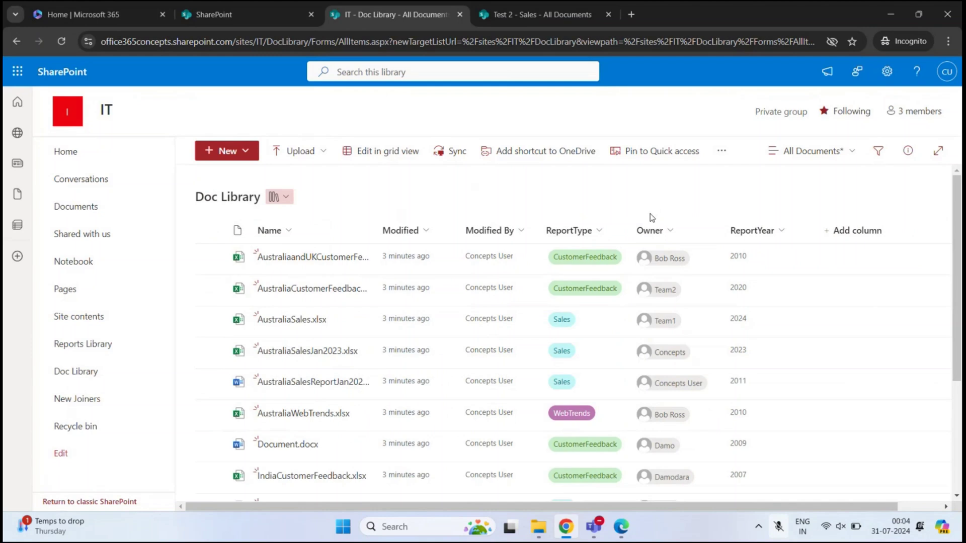
Filter the Doc Library by the Owner assigned to AustraliaWebTrends.xlsx, review the matching files, and clear the filter.
click(671, 232)
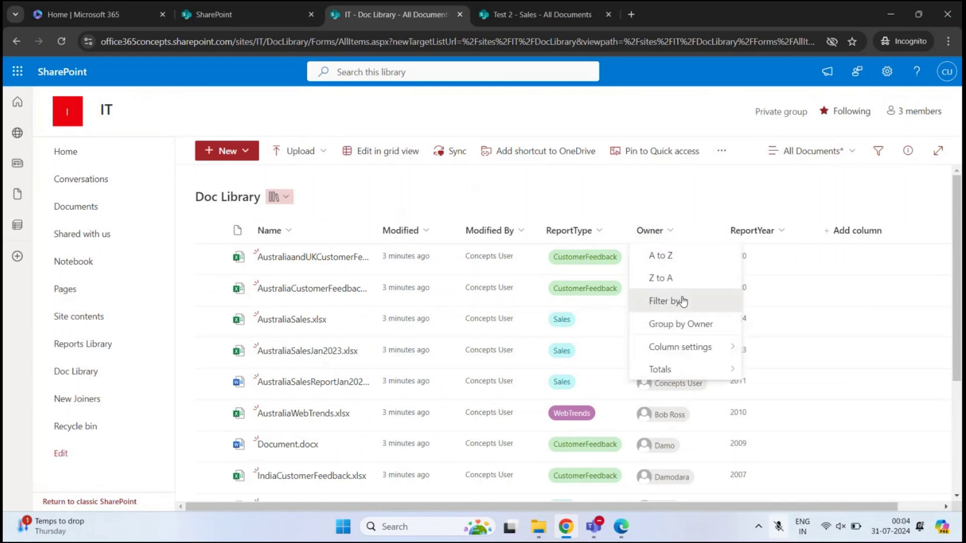
click(679, 300)
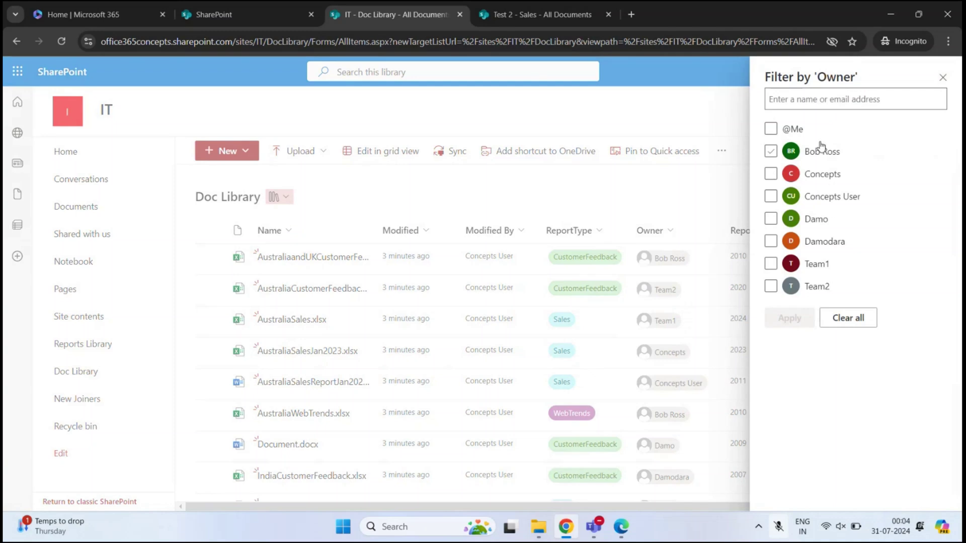
click(816, 180)
click(770, 152)
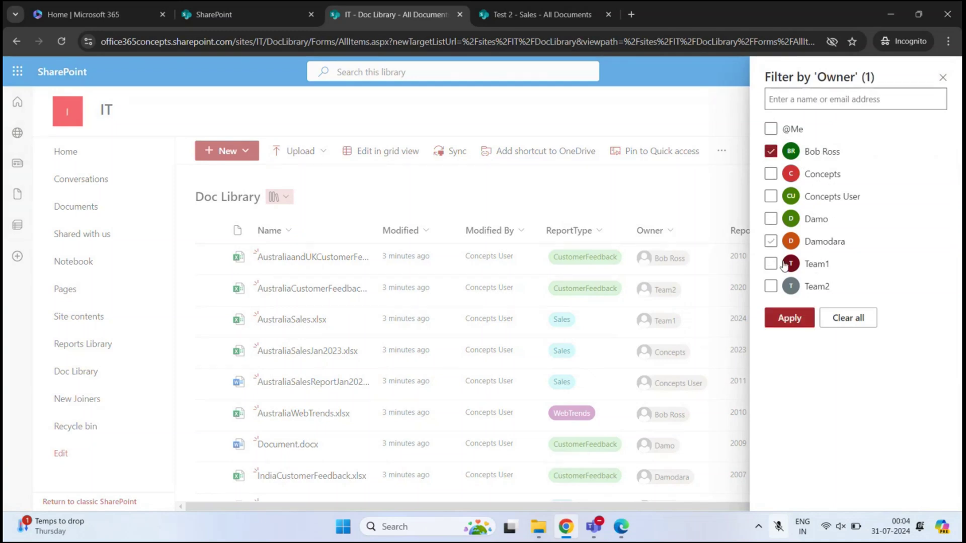
click(789, 318)
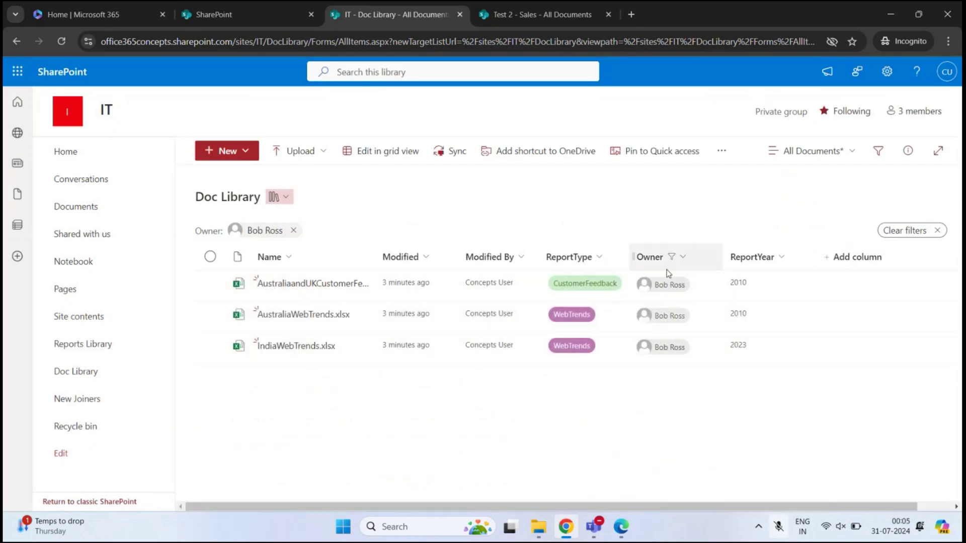
click(893, 231)
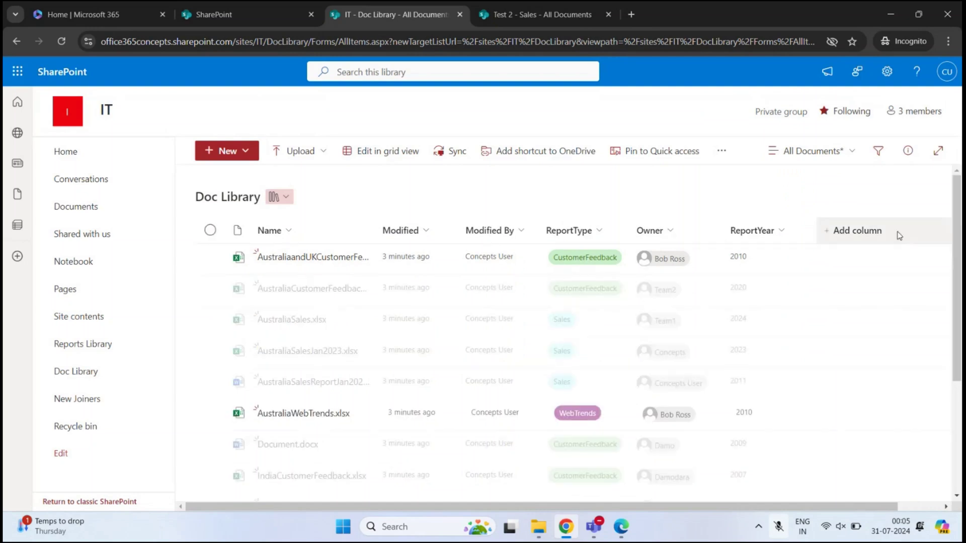
Filter the files to those whose Owner is Team1, and clear the filter after viewing them.
click(669, 231)
click(661, 301)
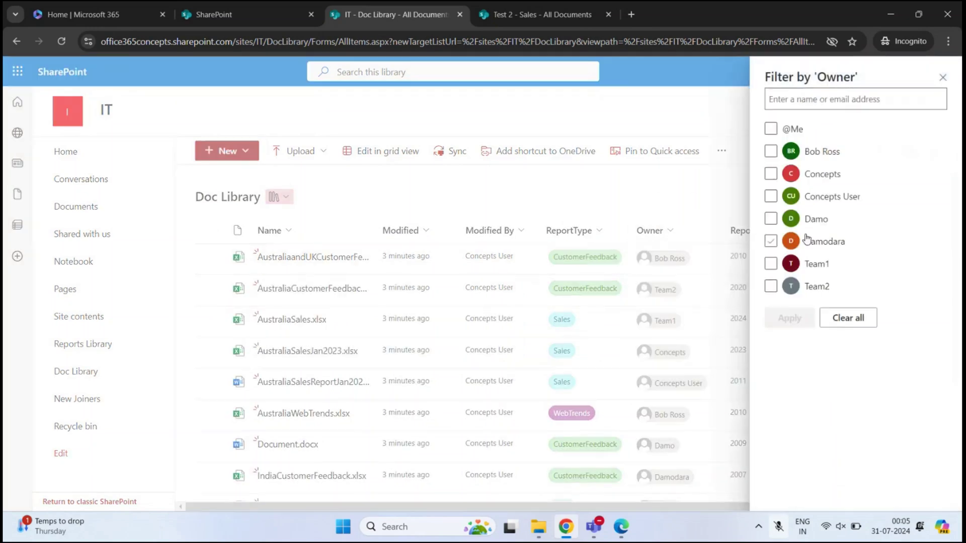
click(771, 264)
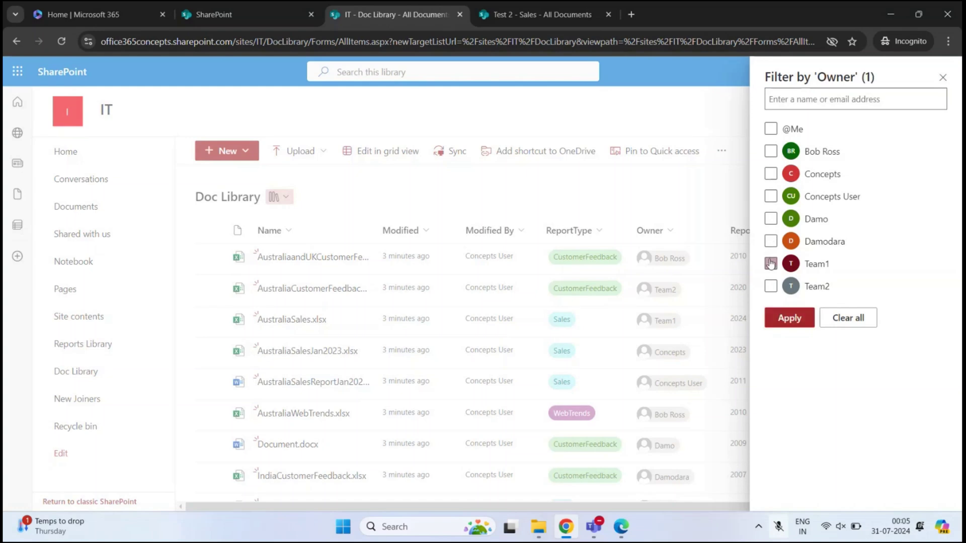
click(789, 318)
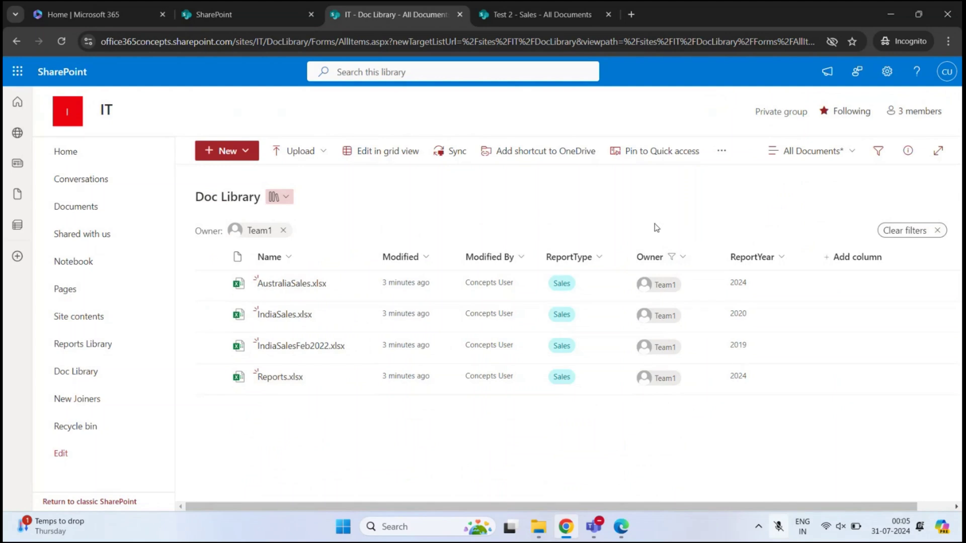
click(902, 231)
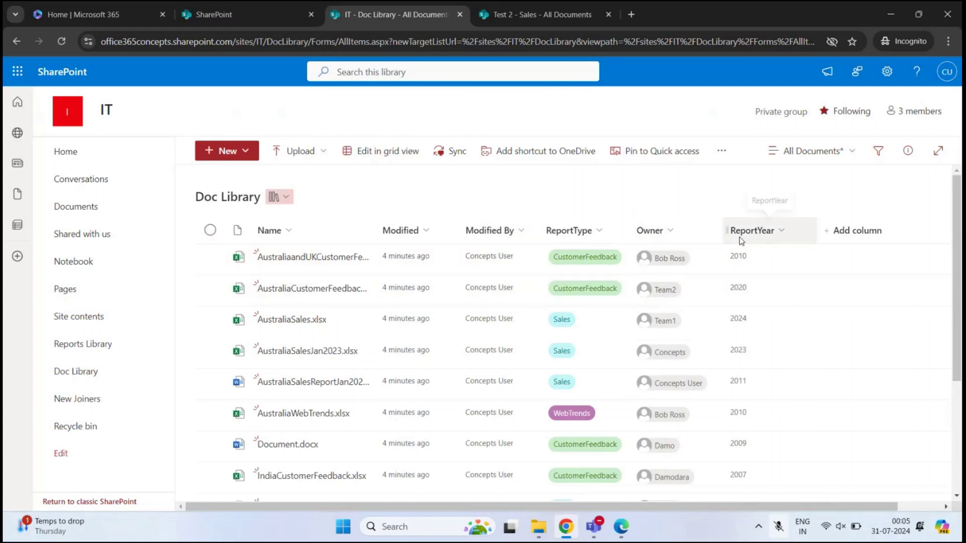
Sort the files by ReportYear from smaller to larger and review the order down the list.
click(759, 241)
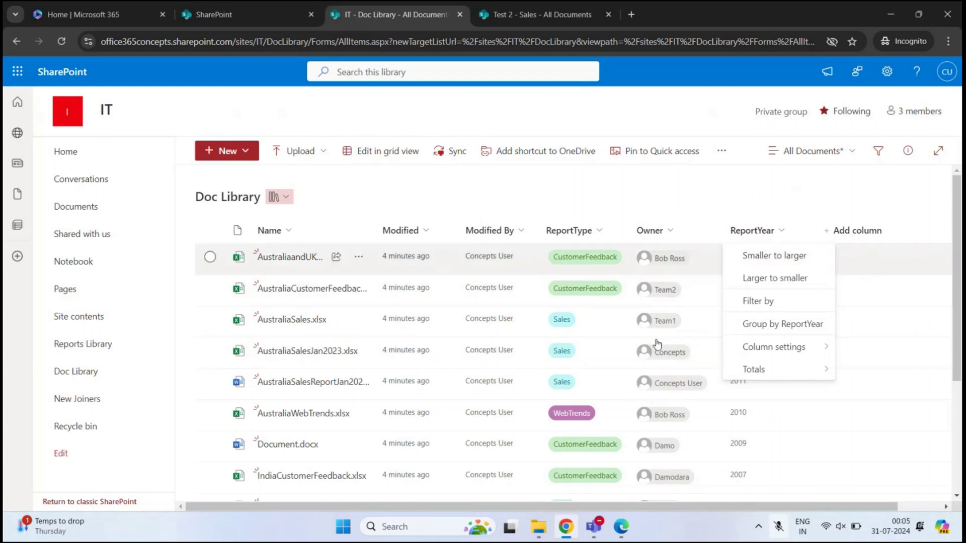
click(809, 259)
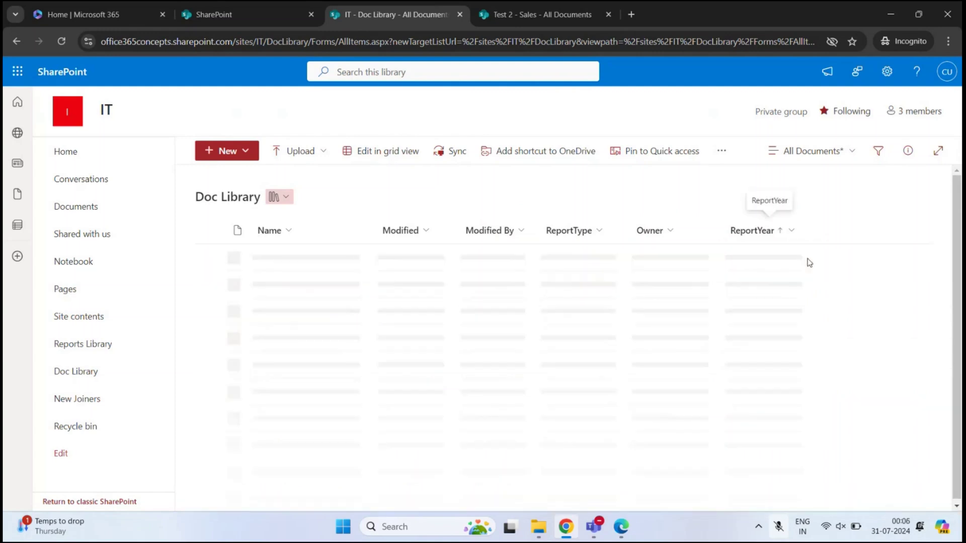
scroll(751, 302, down, 2)
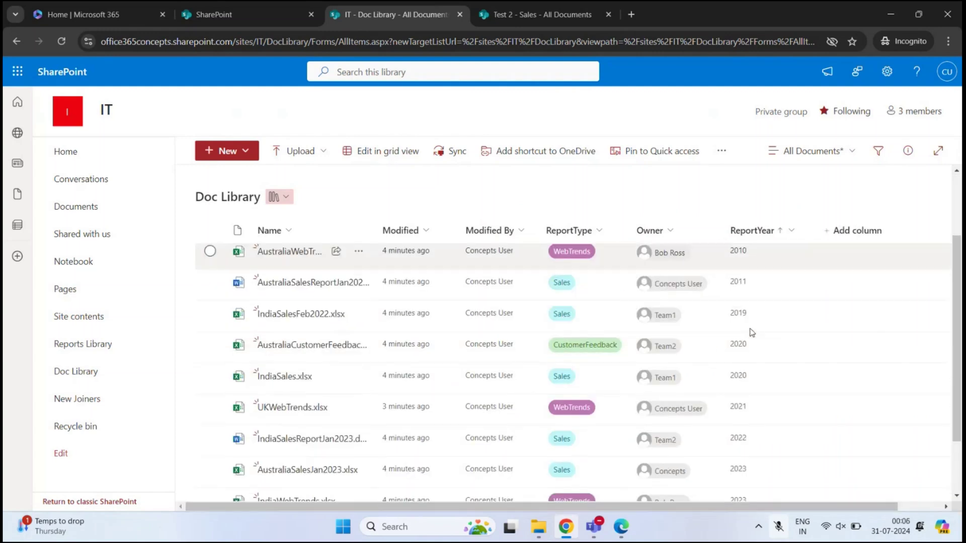
scroll(751, 332, down, 2)
scroll(754, 365, up, 4)
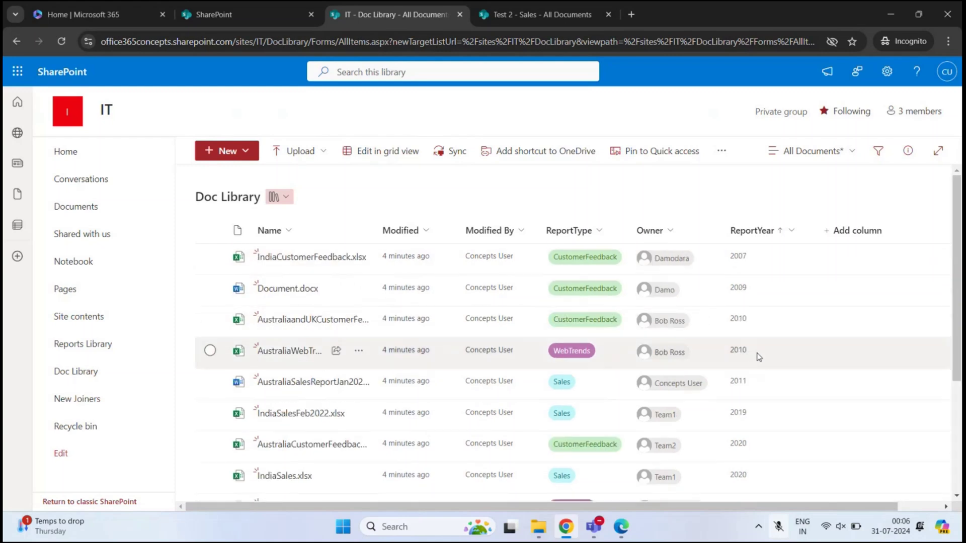
Sort the files by ReportYear from larger to smaller and check the order through the whole list.
click(757, 231)
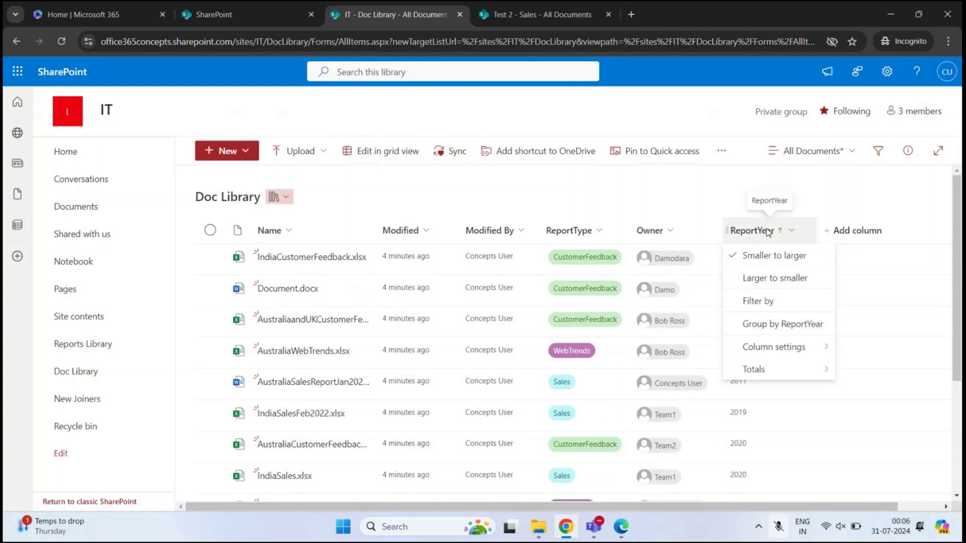
click(736, 284)
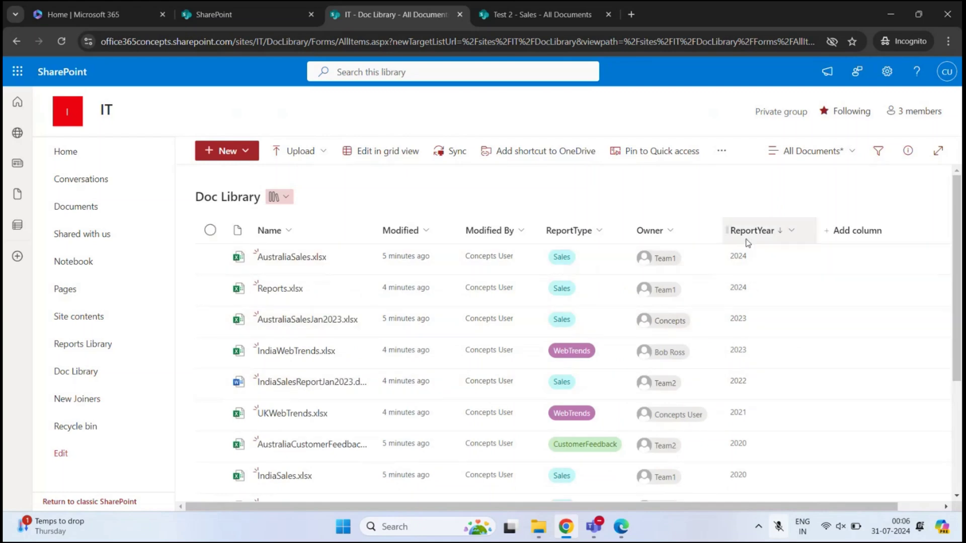
scroll(757, 330, down, 3)
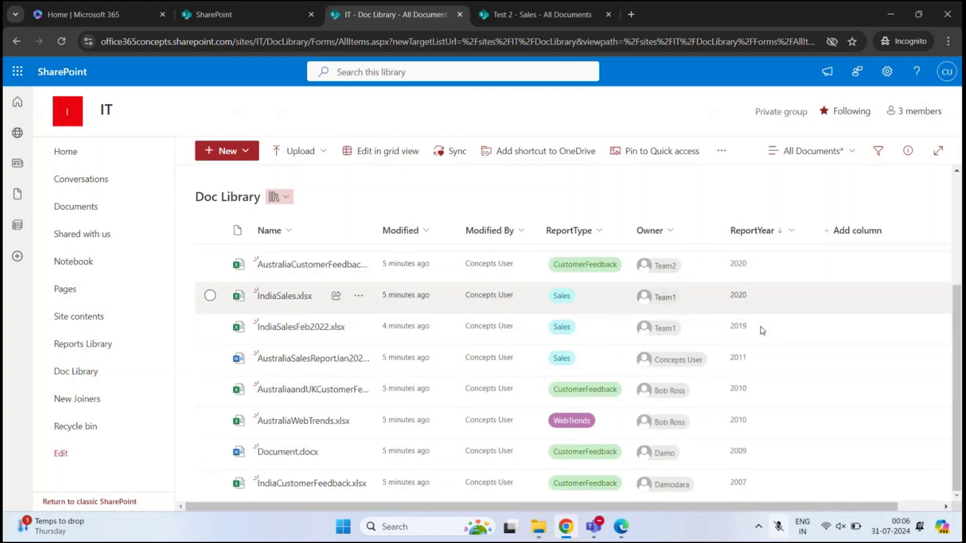
scroll(763, 333, up, 3)
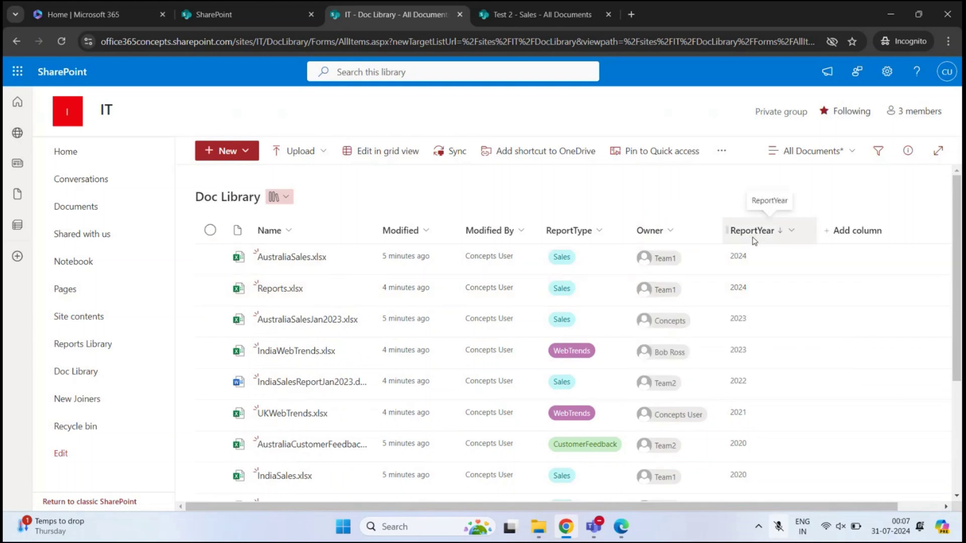
Group the files by ReportType, review the CustomerFeedback, Sales and WebTrends groups, and remove the grouping.
click(599, 232)
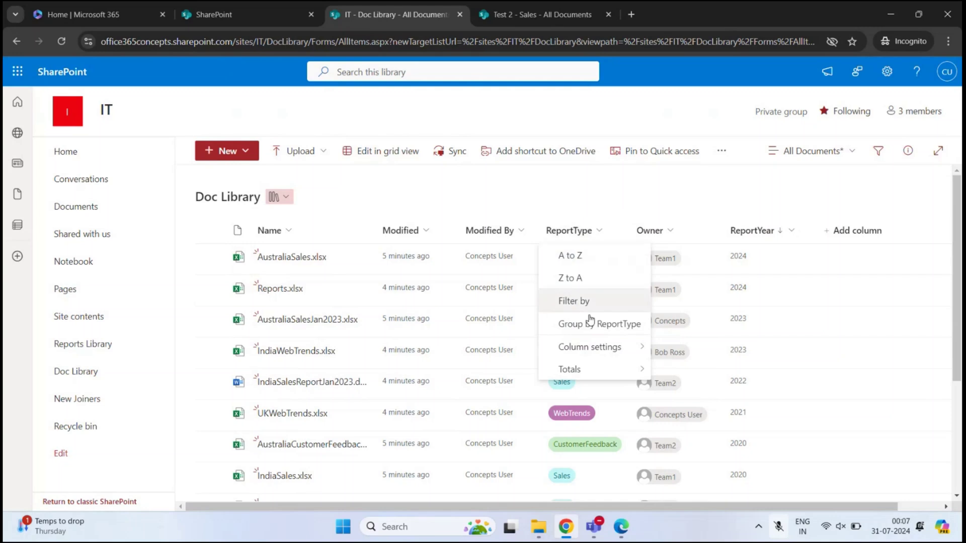
click(551, 333)
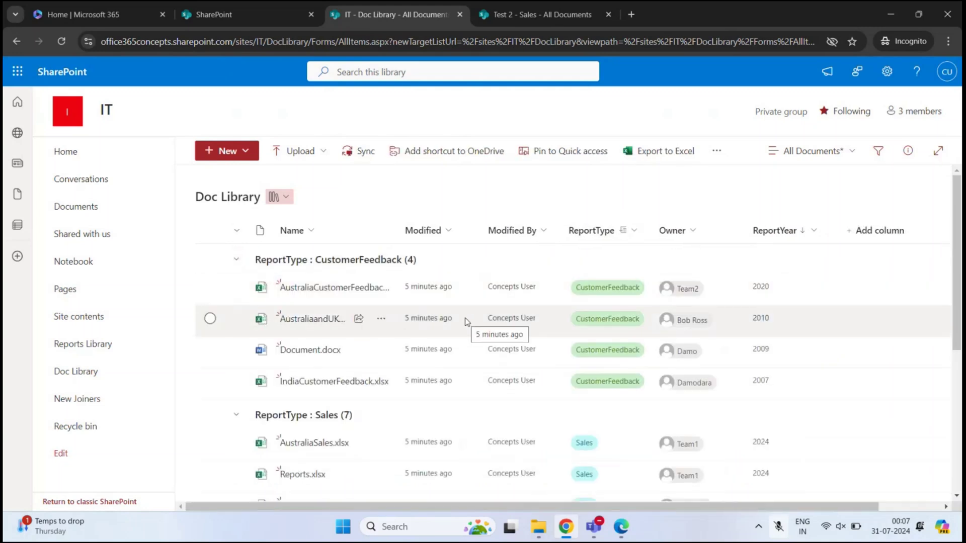
scroll(466, 321, down, 7)
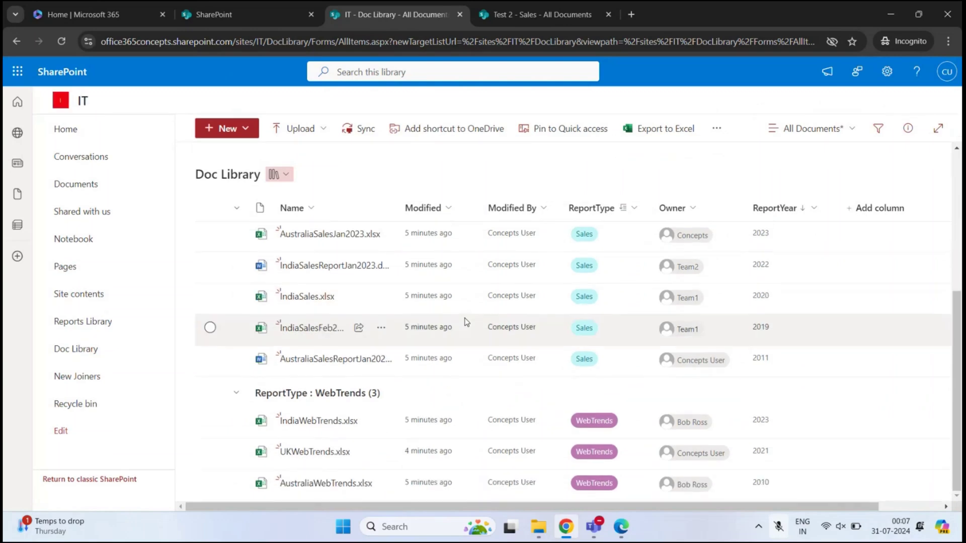
scroll(467, 322, up, 7)
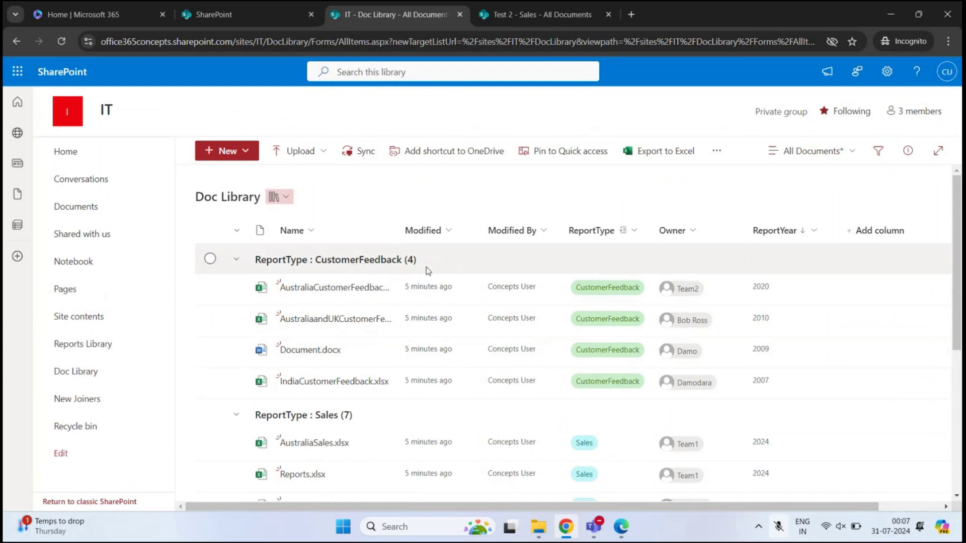
scroll(437, 297, down, 2)
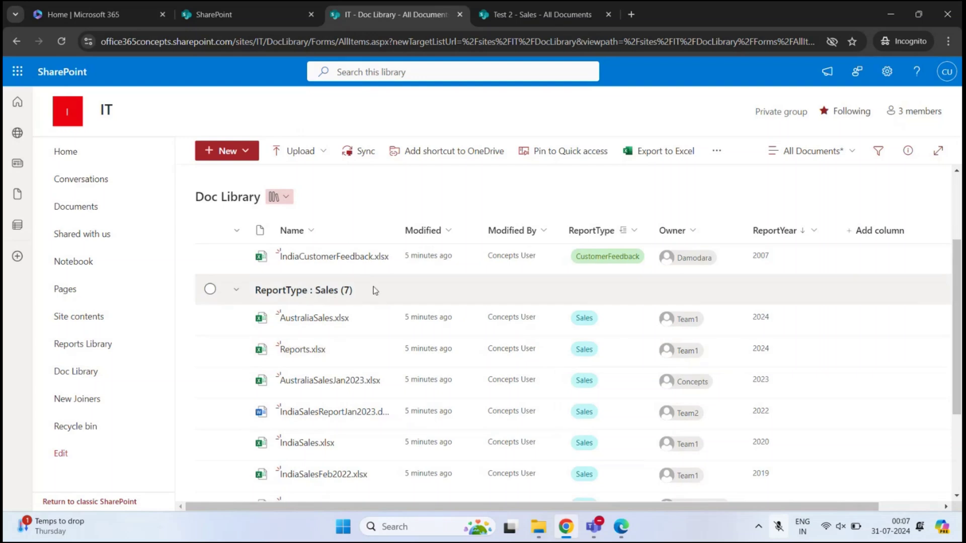
scroll(473, 327, down, 3)
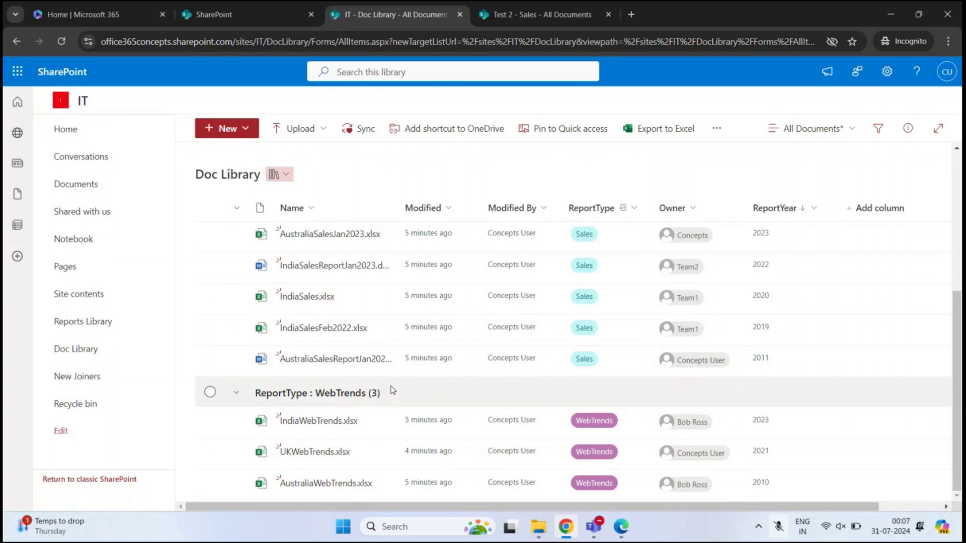
click(620, 208)
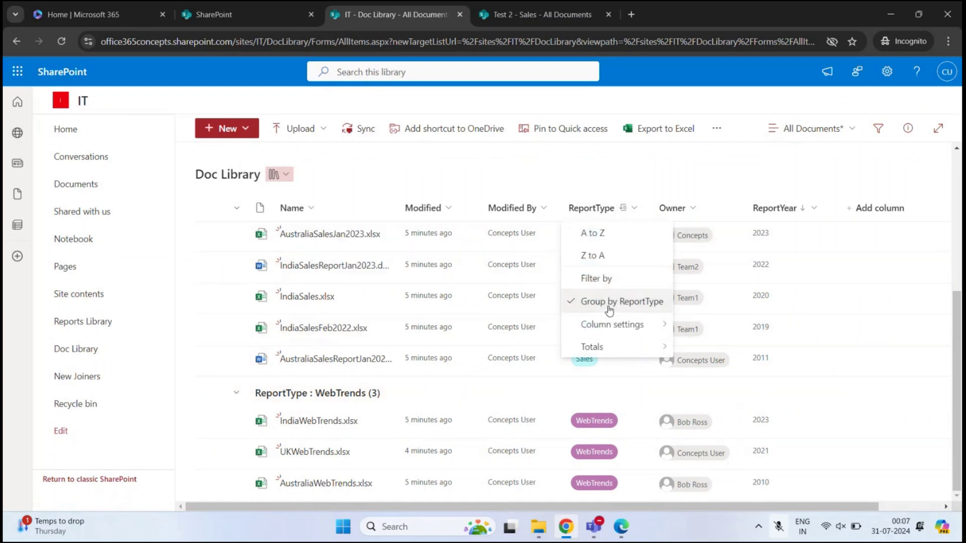
click(612, 304)
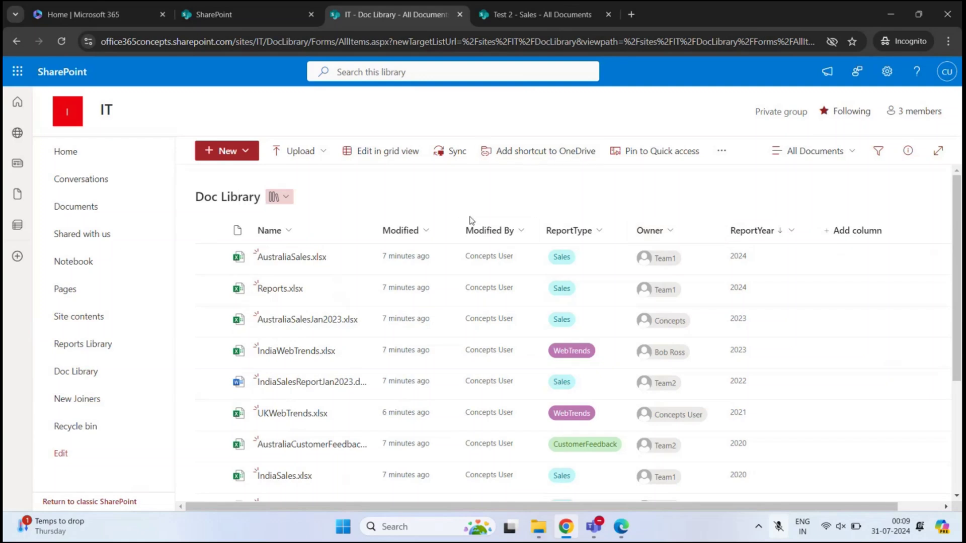
Reorder the library columns so that Owner comes directly after Name and ReportType directly after Owner.
click(650, 232)
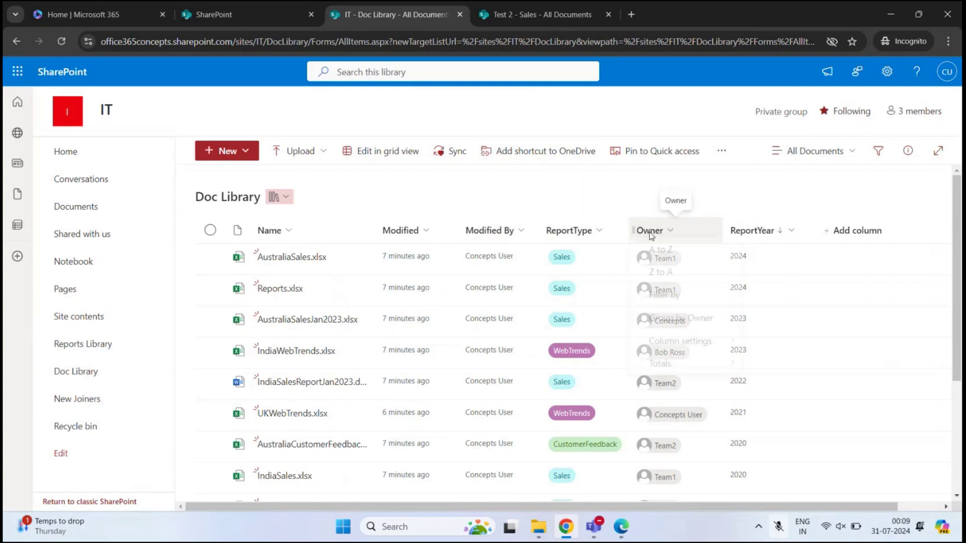
click(377, 192)
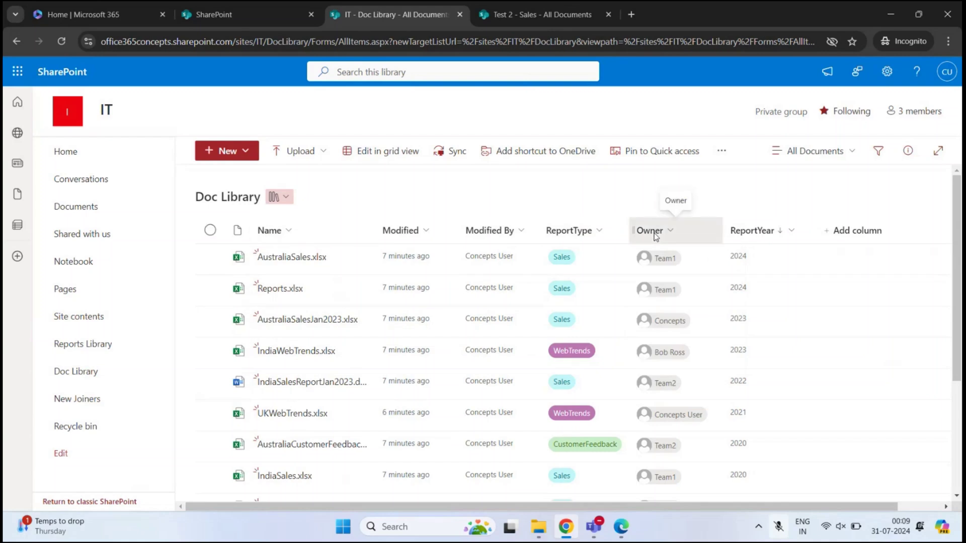
drag(654, 237, 390, 236)
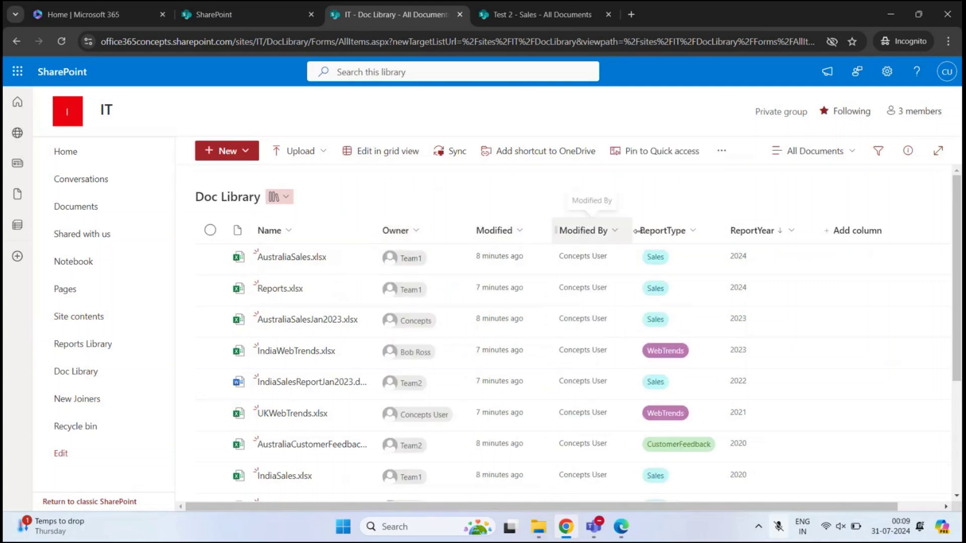
drag(665, 235, 478, 236)
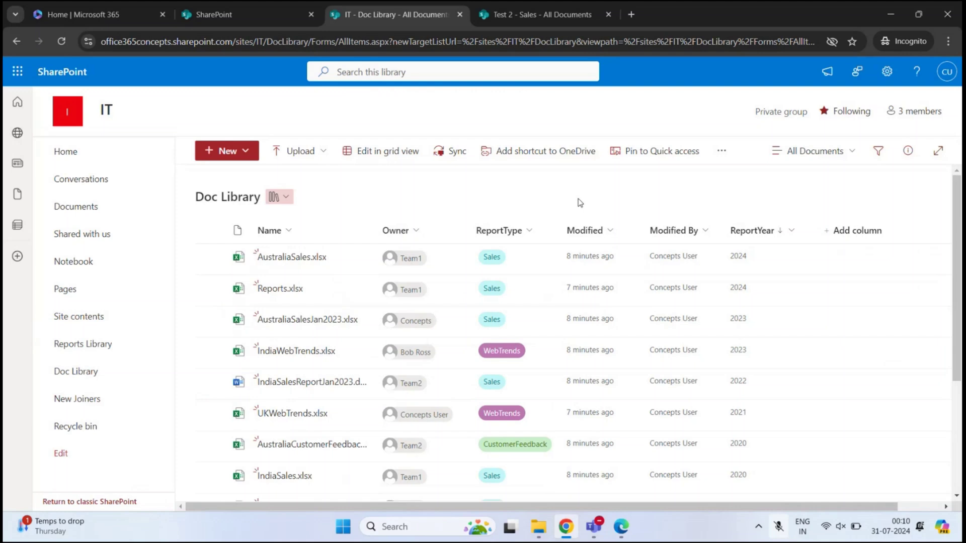
Open the options for creating a column in the Doc Library and look through the available column types.
click(847, 238)
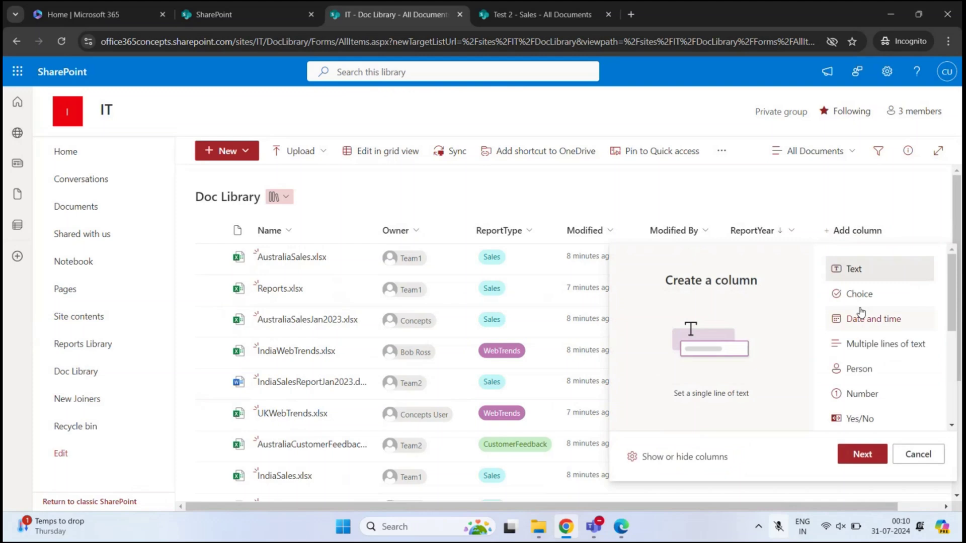
scroll(870, 327, down, 4)
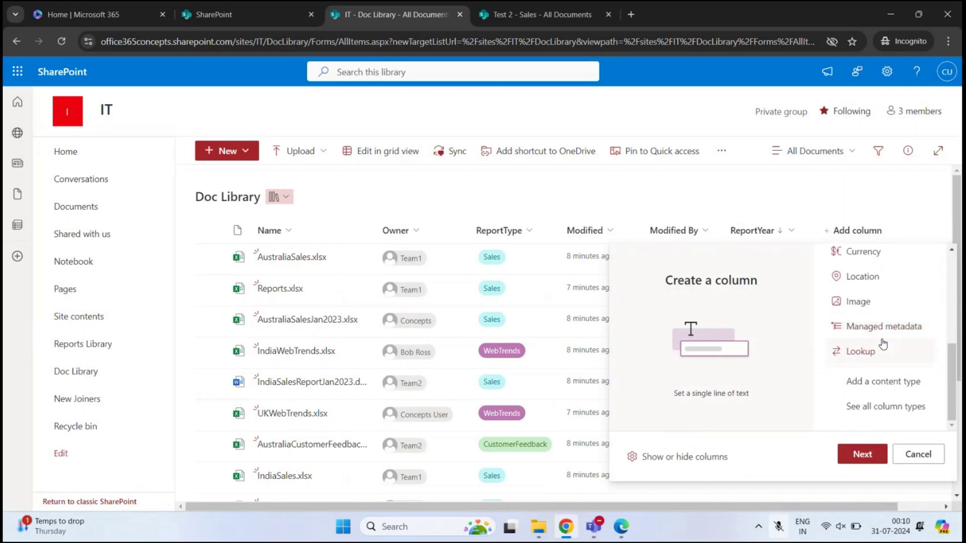
scroll(883, 345, up, 3)
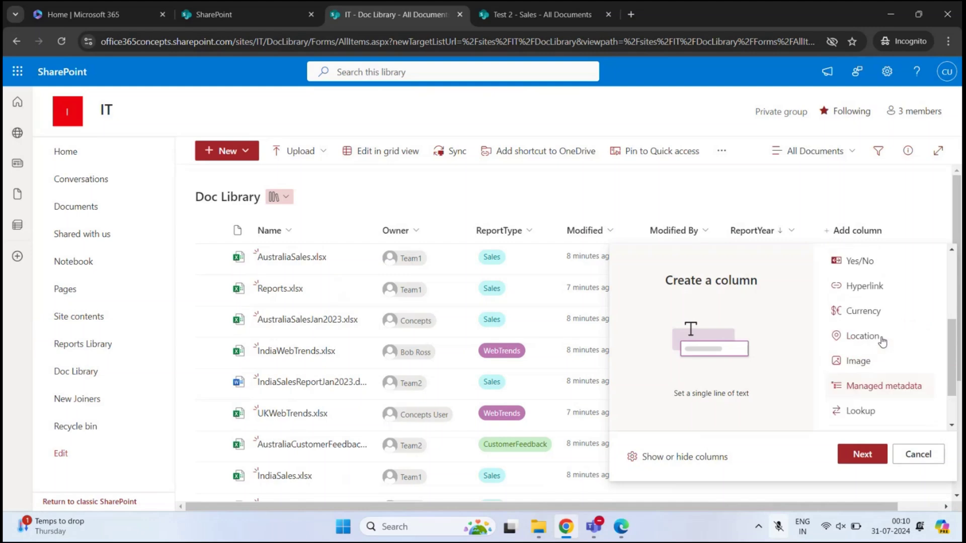